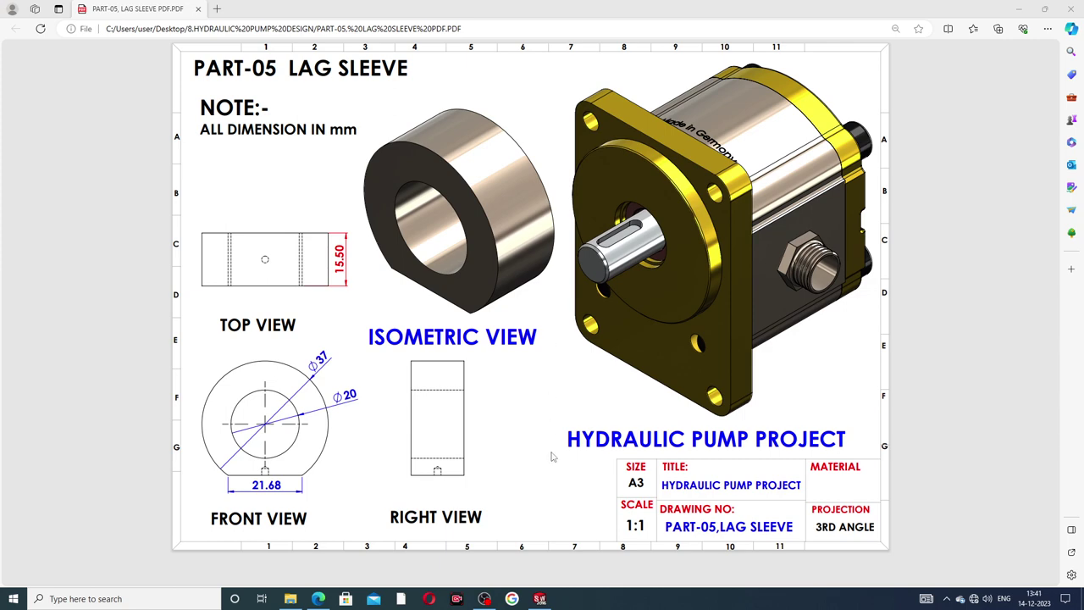
# Switch from the PDF back to SOLIDWORKS to show Part3's finished sleeve with its Ø2.0 hole.
pyautogui.click(540, 599)
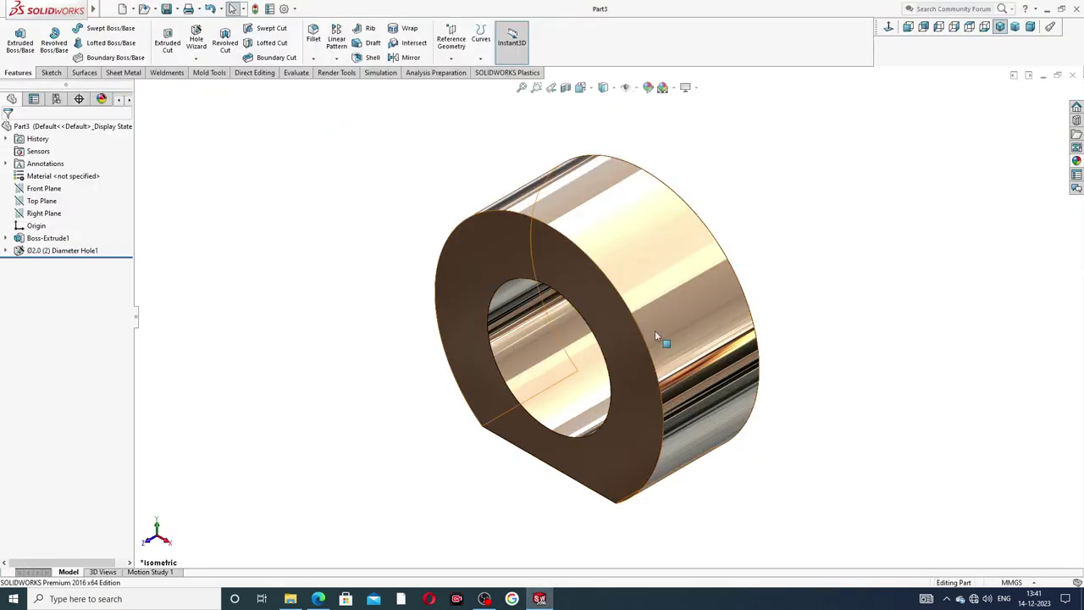
# Zoom and orbit around Part3 to inspect the bore, flat face and Ø2 hole.
pyautogui.scroll(-2, 593, 332)
pyautogui.scroll(2, 604, 313)
pyautogui.moveTo(601, 321); pyautogui.dragTo(518, 272, button='middle')
pyautogui.scroll(-5, 644, 335)
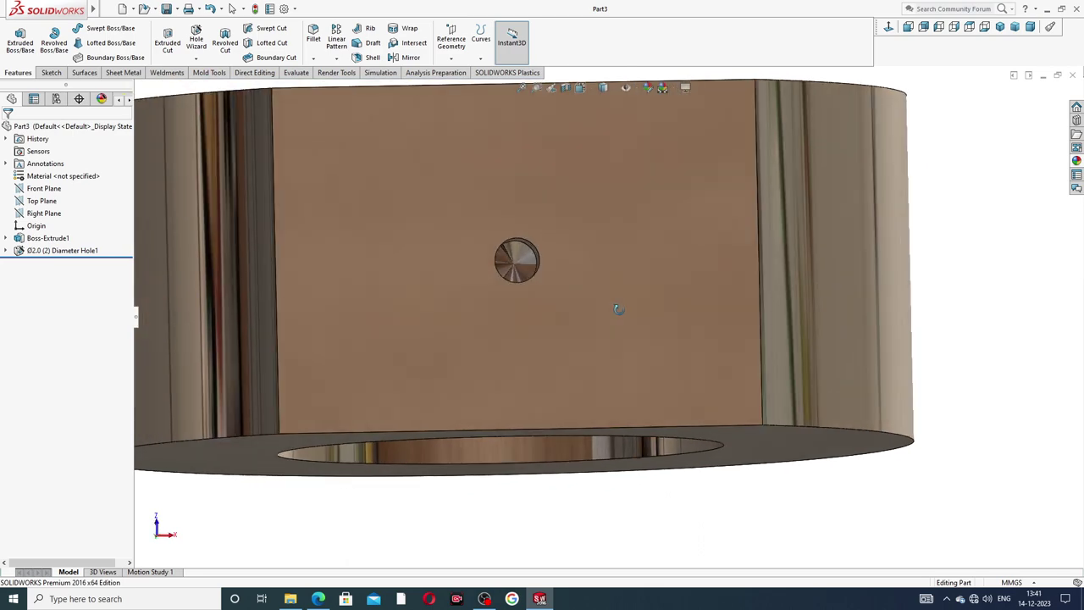
pyautogui.scroll(-5, 542, 284)
pyautogui.moveTo(581, 186); pyautogui.dragTo(583, 316, button='middle')
pyautogui.scroll(6, 587, 305)
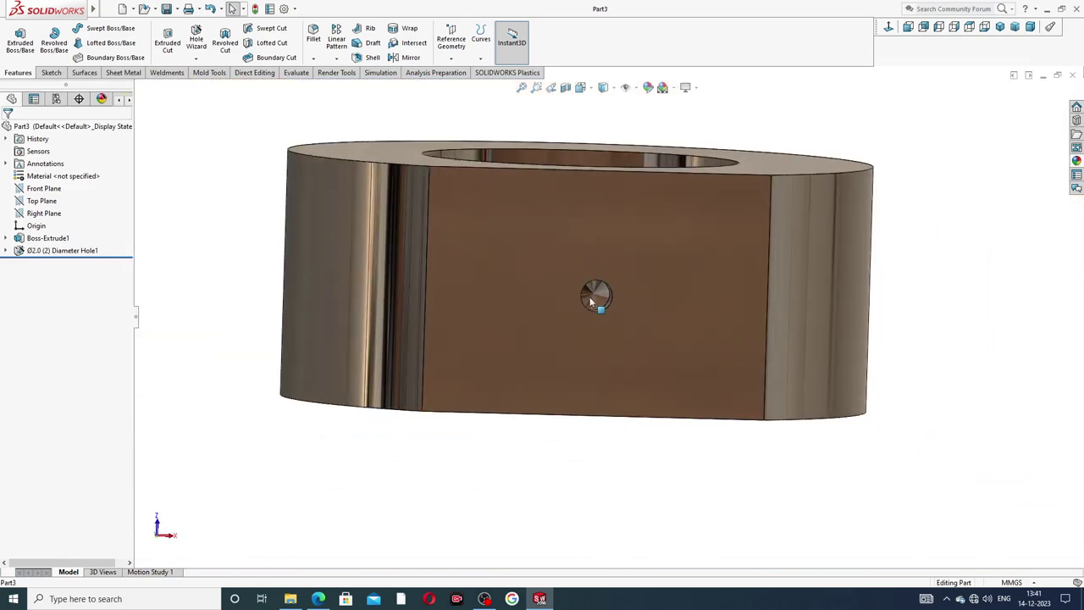
pyautogui.scroll(-2, 599, 312)
pyautogui.moveTo(621, 269); pyautogui.dragTo(640, 378, button='middle')
pyautogui.scroll(2, 666, 291)
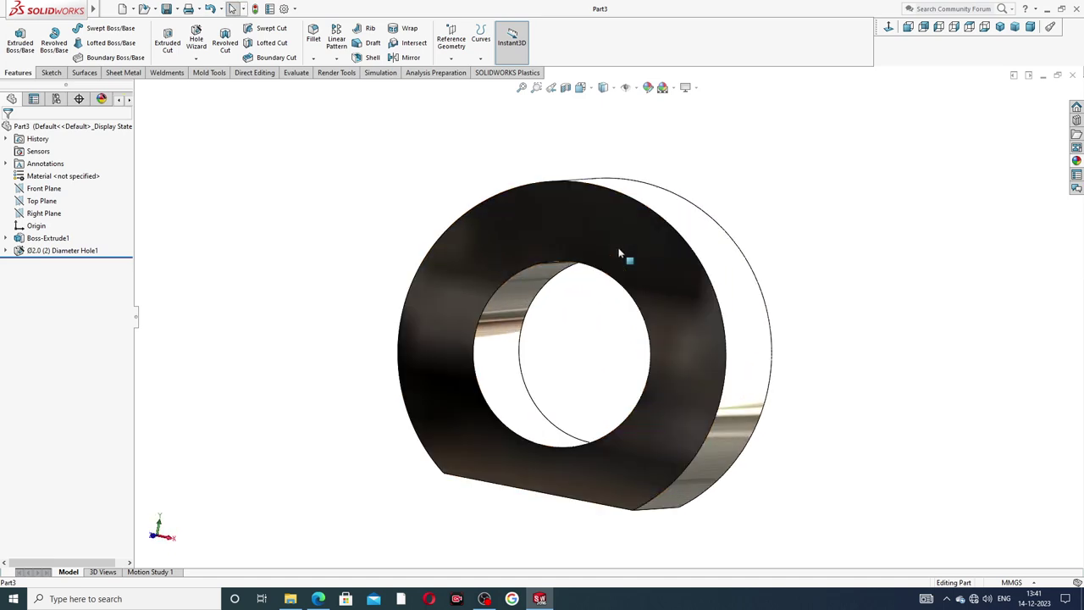
pyautogui.moveTo(649, 271); pyautogui.dragTo(593, 318, button='middle')
# Return Part3 to the isometric view and close the document.
pyautogui.click(1001, 28)
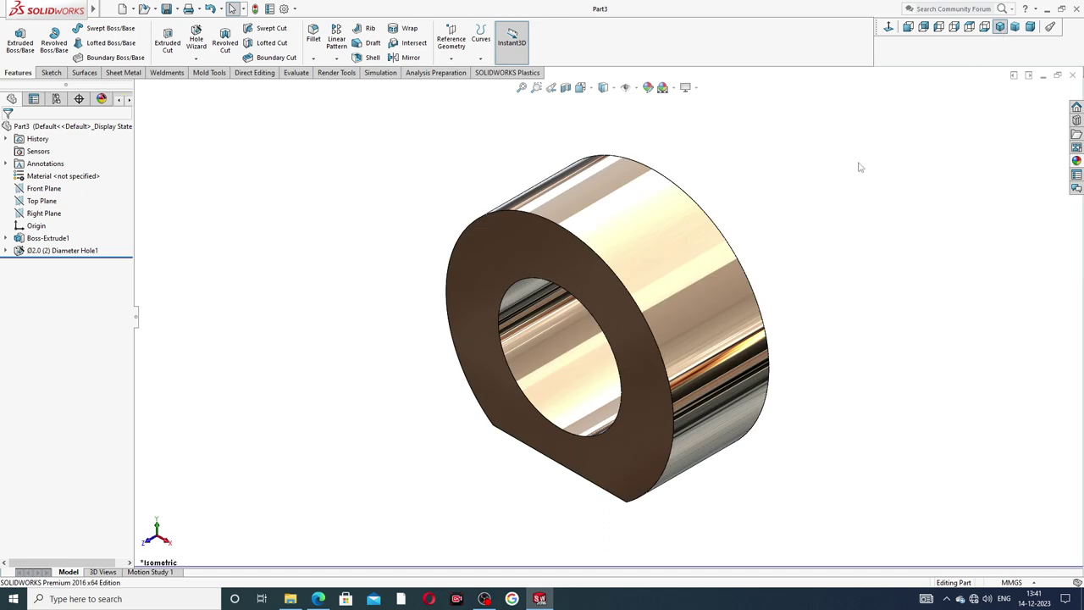
pyautogui.scroll(-2, 623, 310)
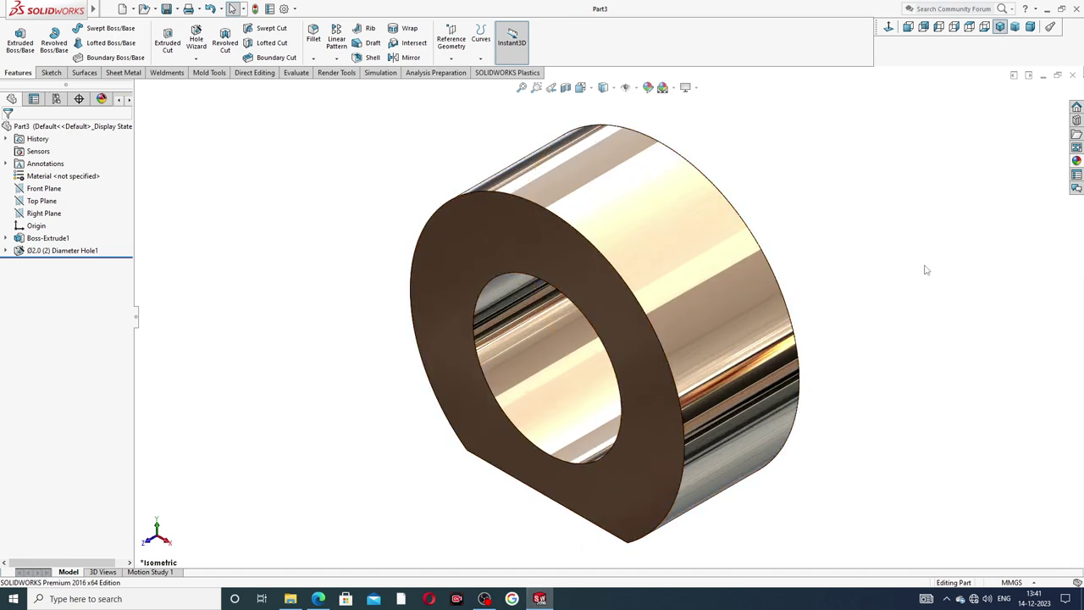
pyautogui.click(1074, 77)
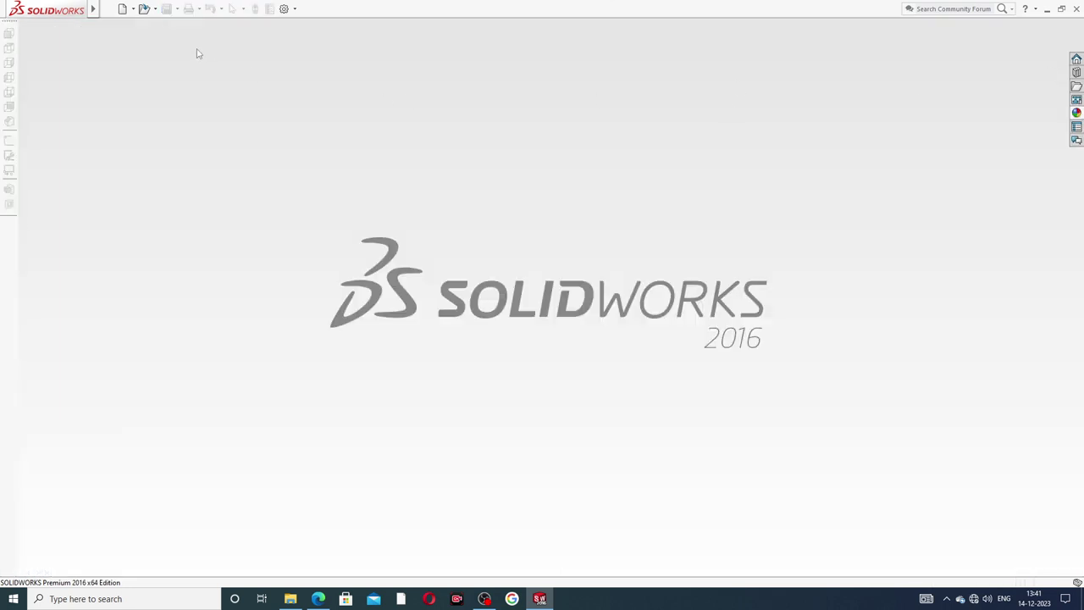
# Create a new part and set its background scene to Plain White.
pyautogui.click(122, 9)
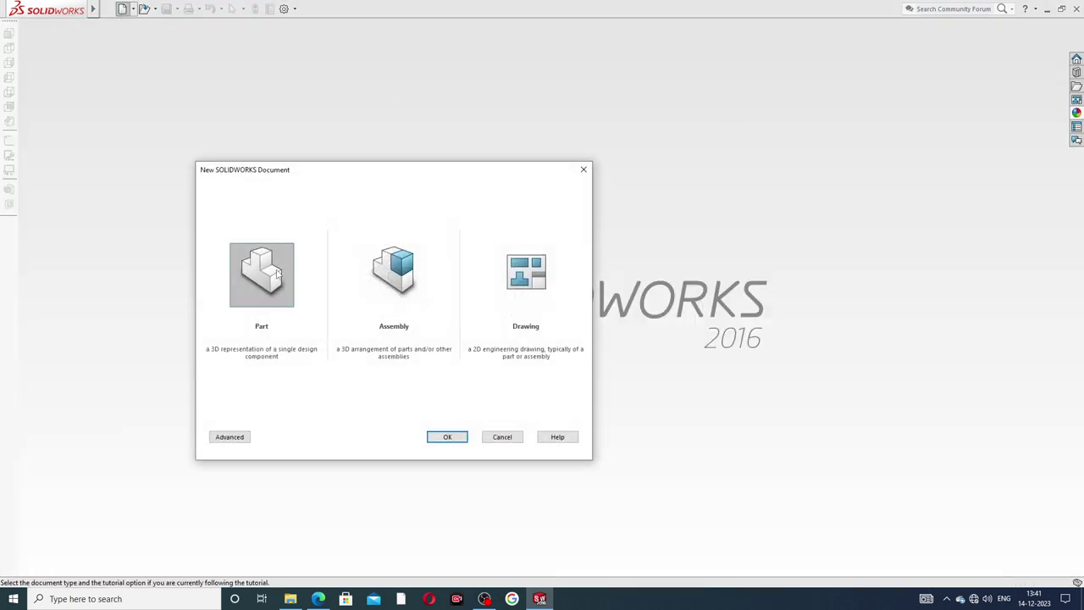
pyautogui.click(456, 438)
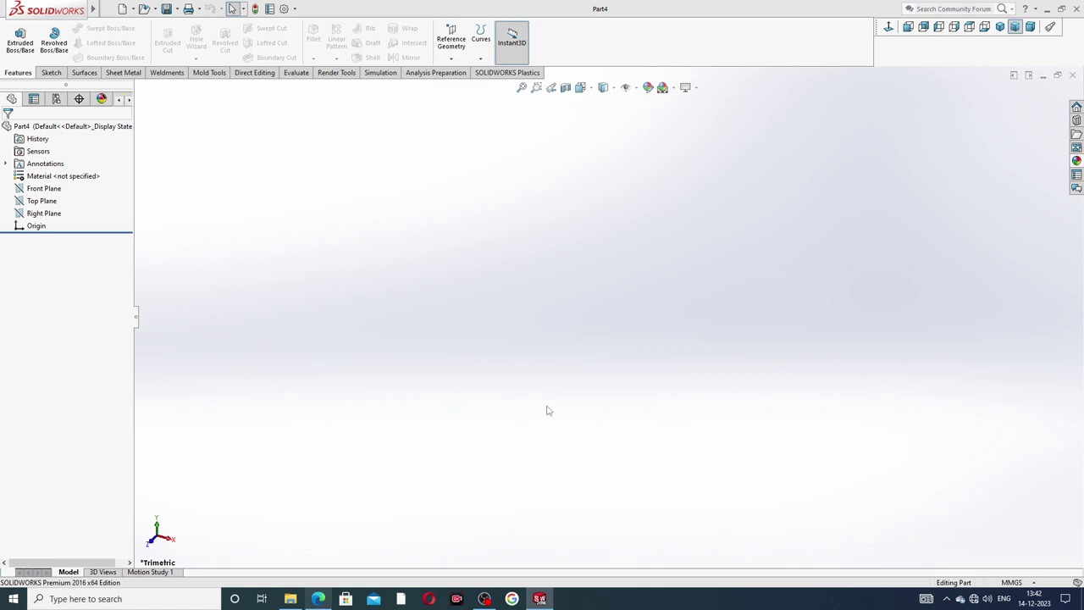
pyautogui.click(676, 88)
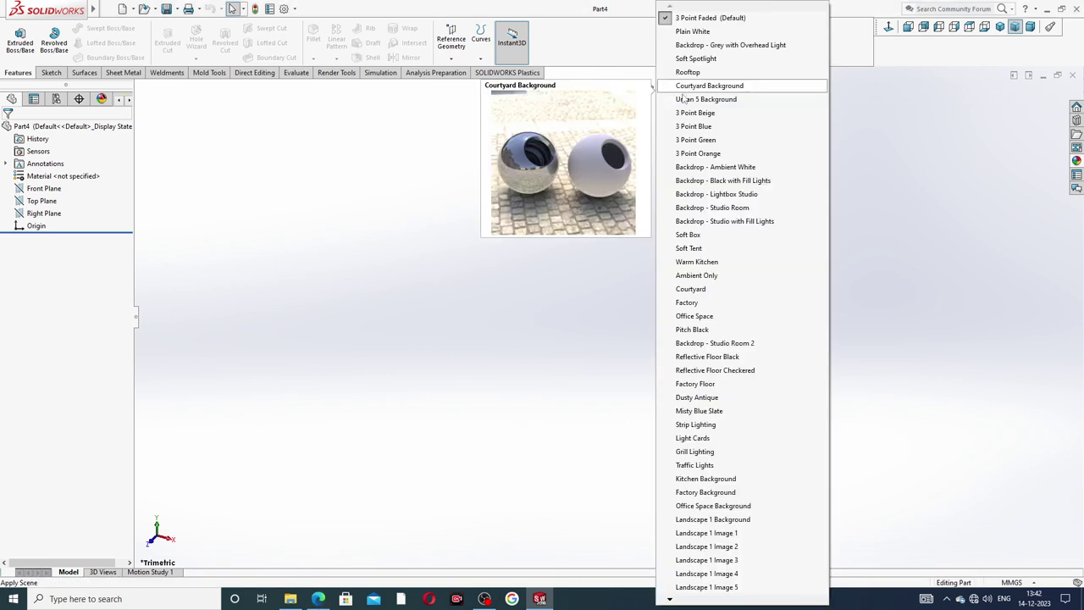
pyautogui.click(702, 29)
# Raise the document's shaded and wireframe image quality sliders to High, then bring up the drawing PDF.
pyautogui.click(284, 9)
pyautogui.click(393, 110)
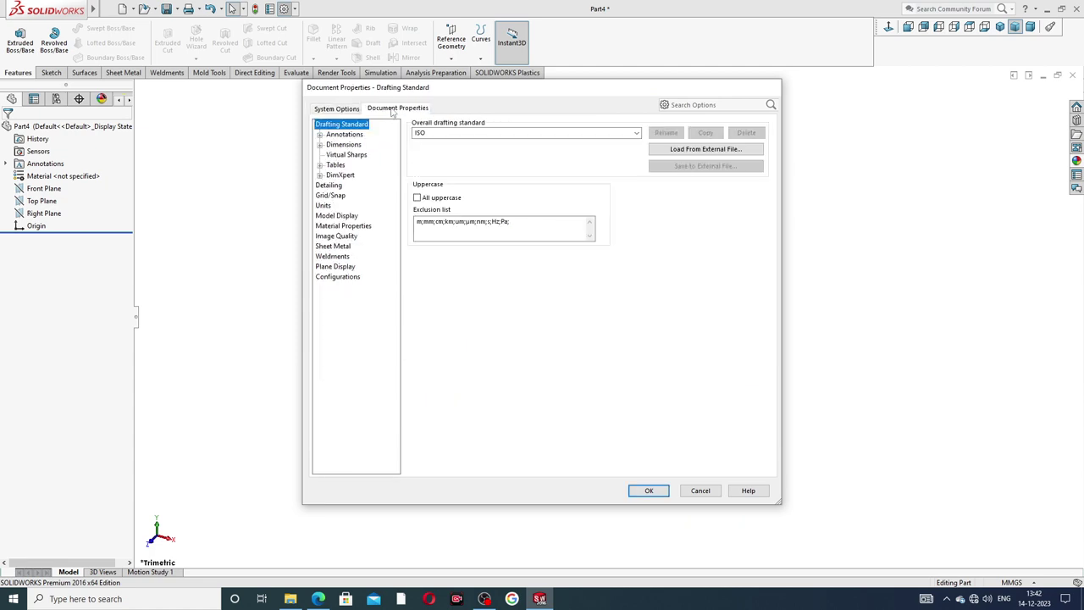
pyautogui.click(336, 236)
pyautogui.moveTo(506, 141); pyautogui.dragTo(622, 142)
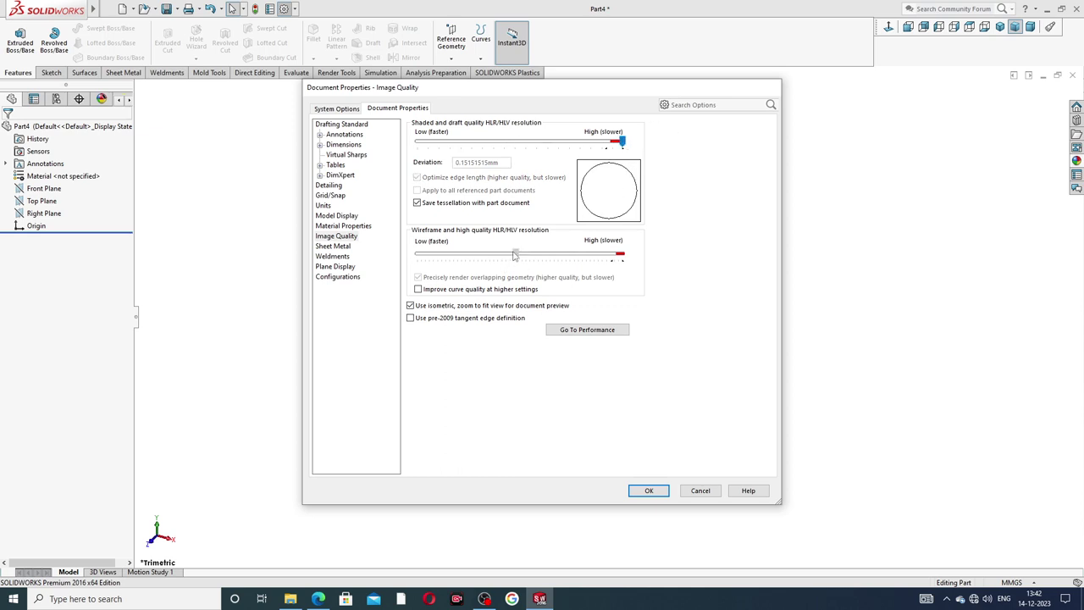
pyautogui.moveTo(515, 254); pyautogui.dragTo(622, 255)
pyautogui.click(649, 492)
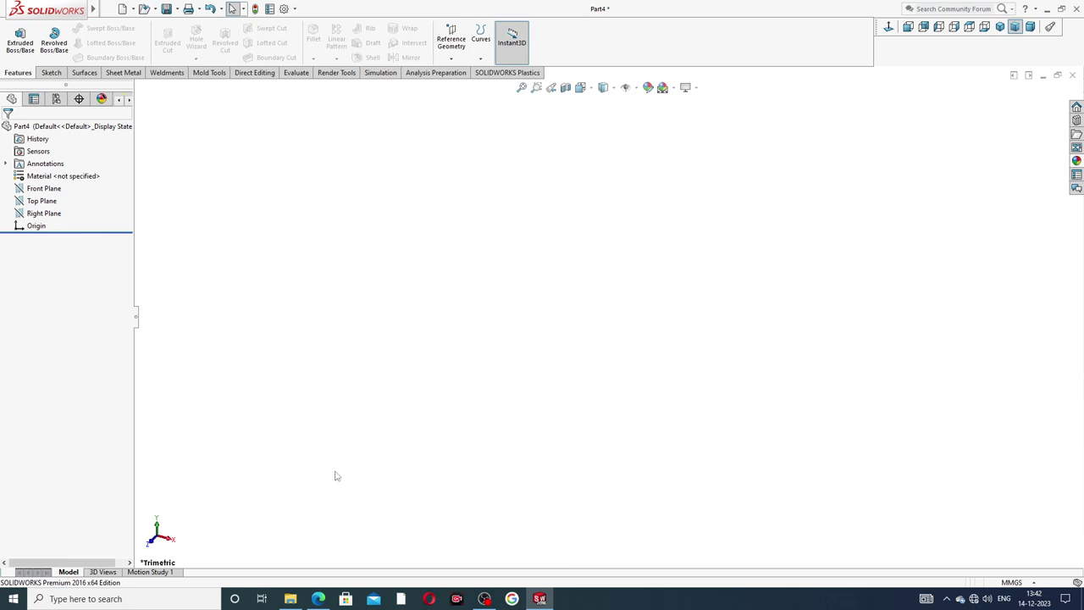
pyautogui.click(318, 598)
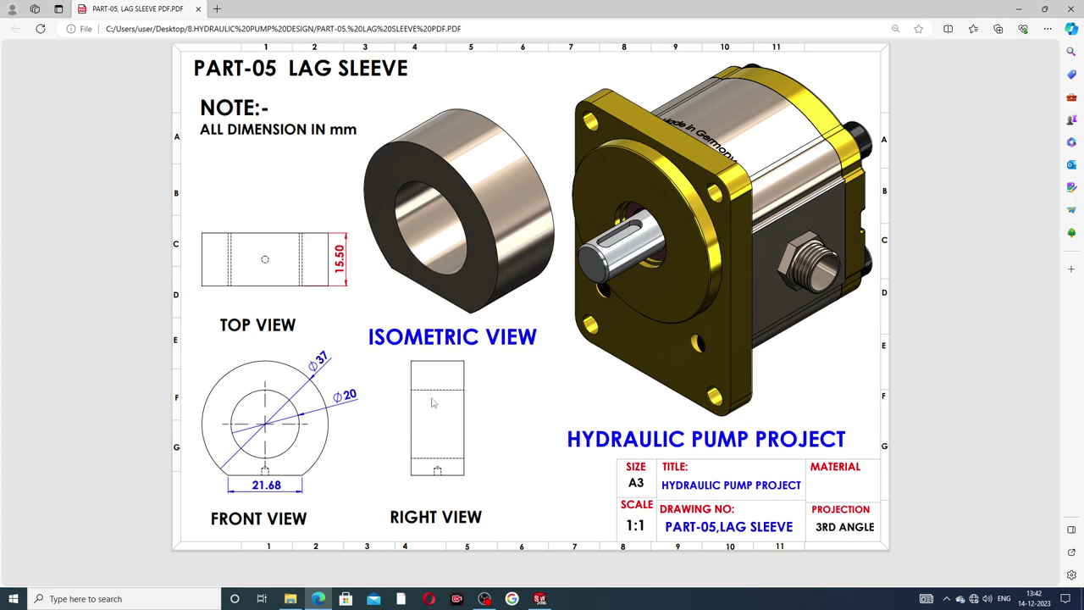
# Minimize Edge to reveal the empty new SOLIDWORKS Part4.
pyautogui.click(319, 599)
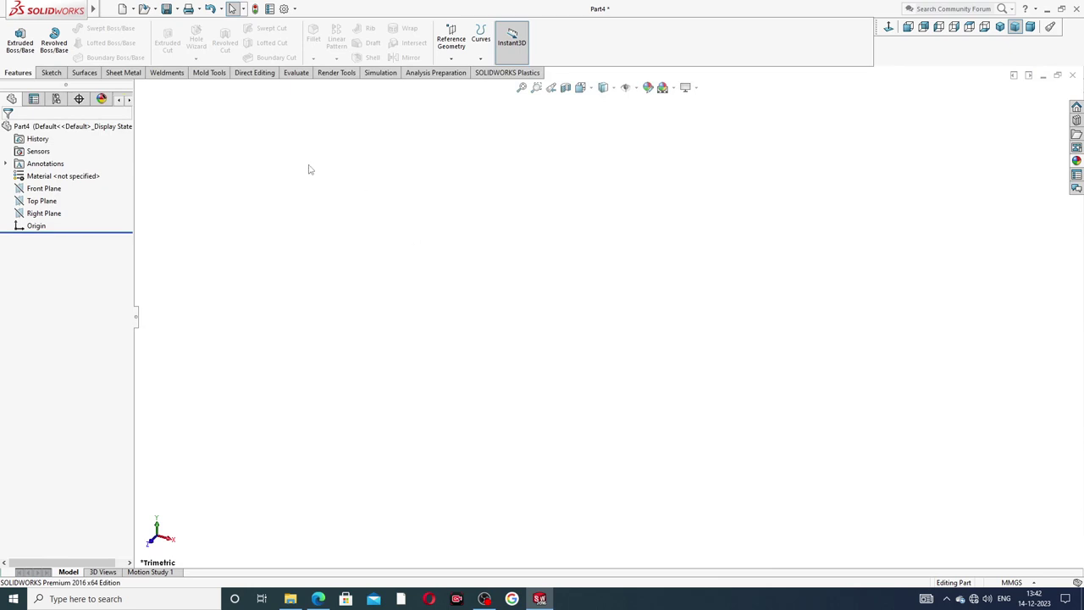
# Sketch two concentric circles centred on the origin on the Front Plane.
pyautogui.click(42, 188)
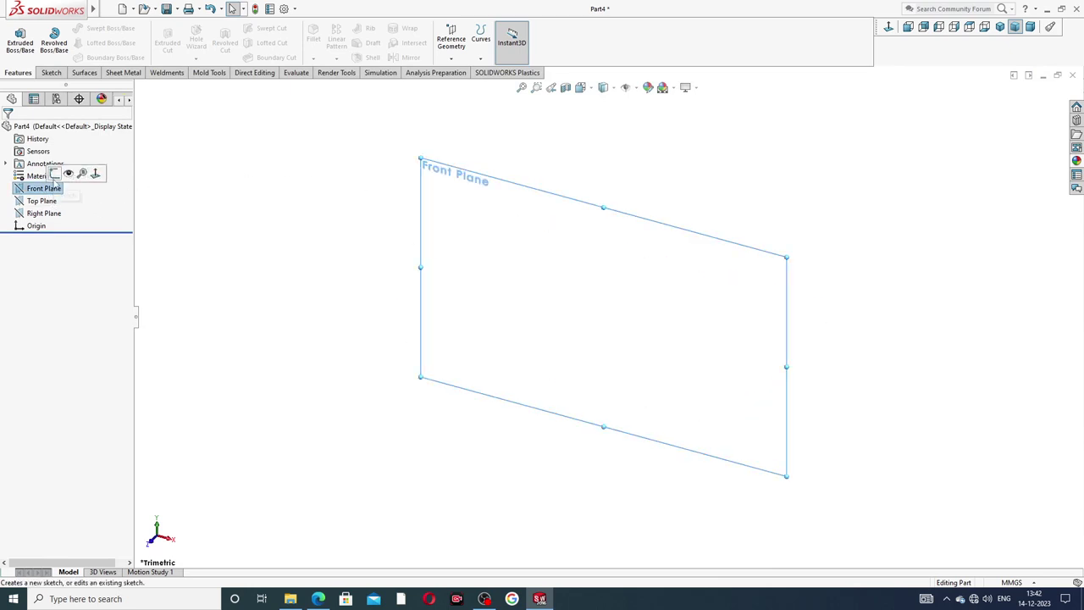
pyautogui.click(55, 174)
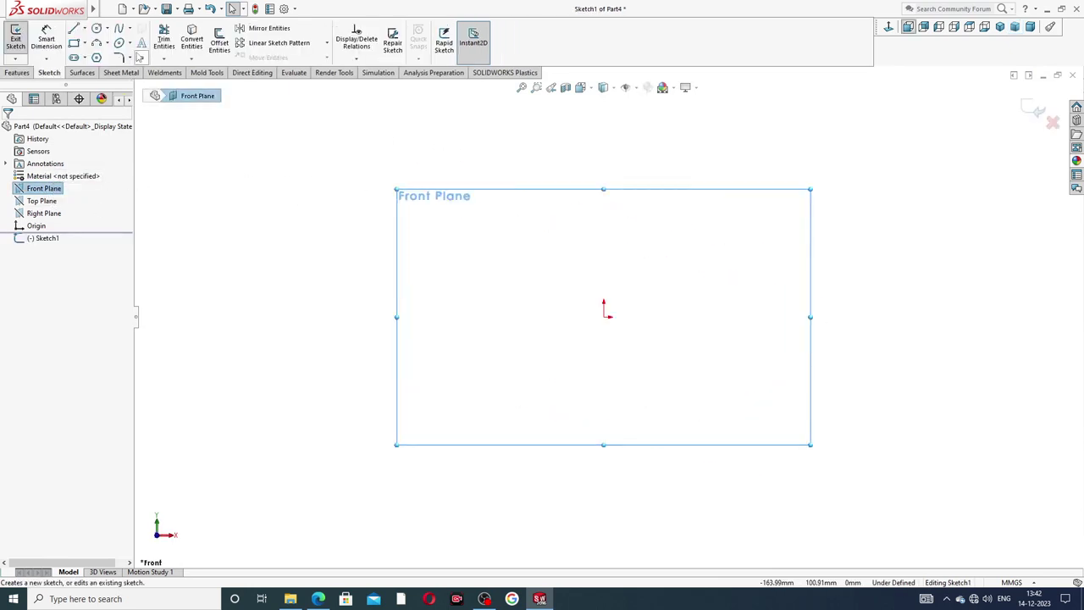
pyautogui.click(96, 30)
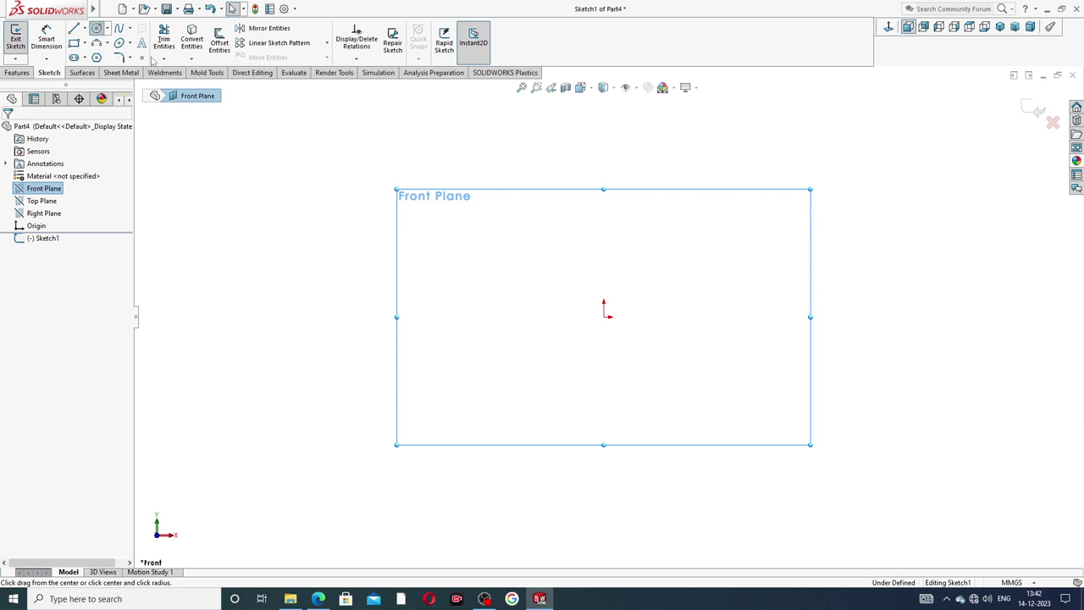
pyautogui.click(603, 316)
pyautogui.click(681, 212)
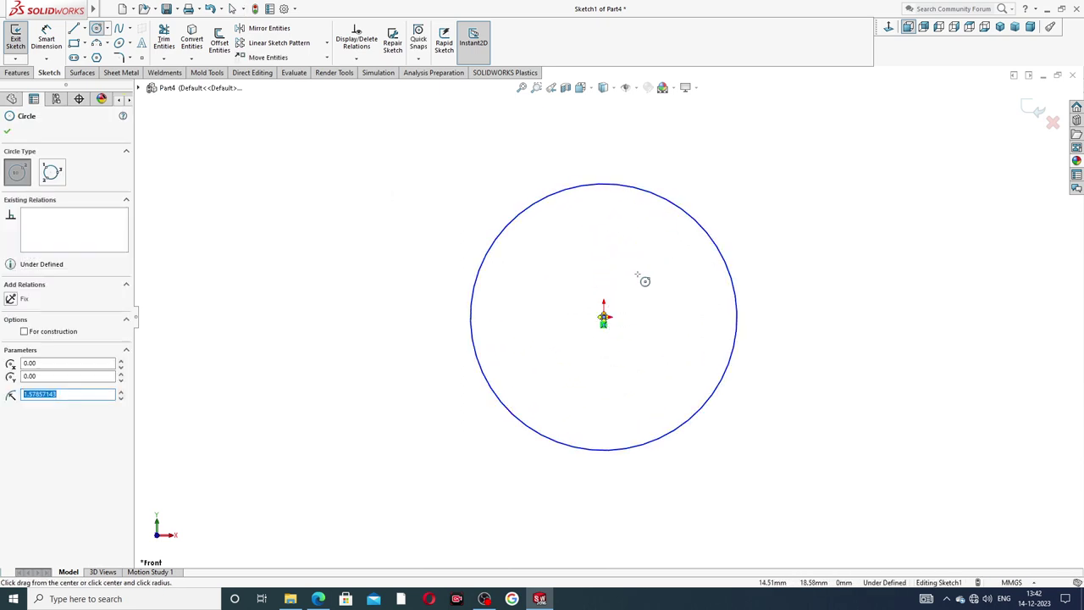
pyautogui.scroll(-3, 618, 326)
pyautogui.scroll(10, 624, 314)
pyautogui.rightClick(654, 235)
pyautogui.click(681, 241)
pyautogui.scroll(-8, 632, 297)
pyautogui.scroll(3, 627, 308)
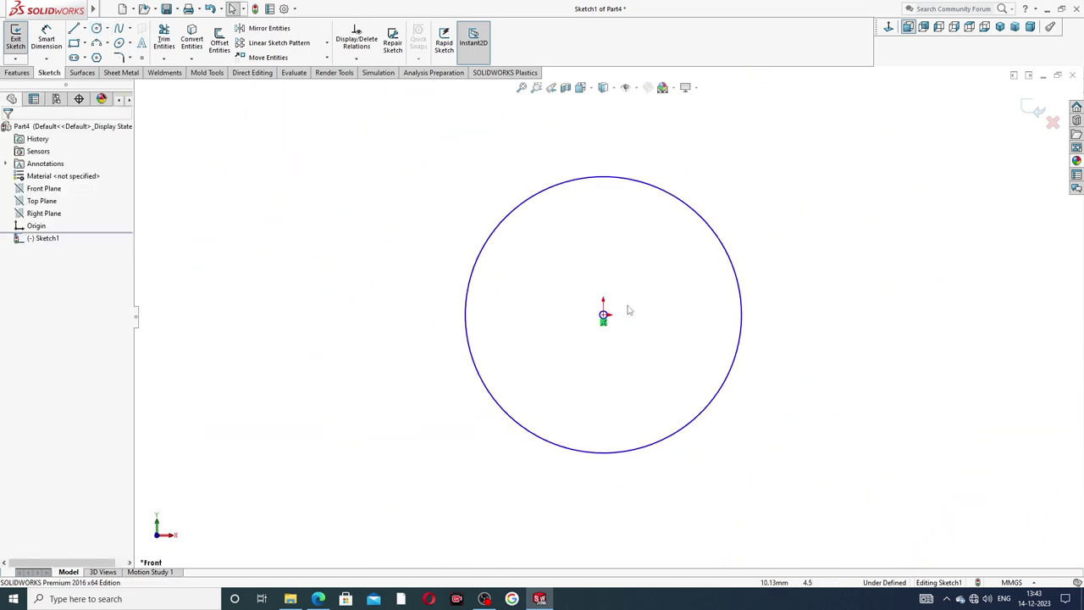
pyautogui.click(603, 315)
pyautogui.click(631, 238)
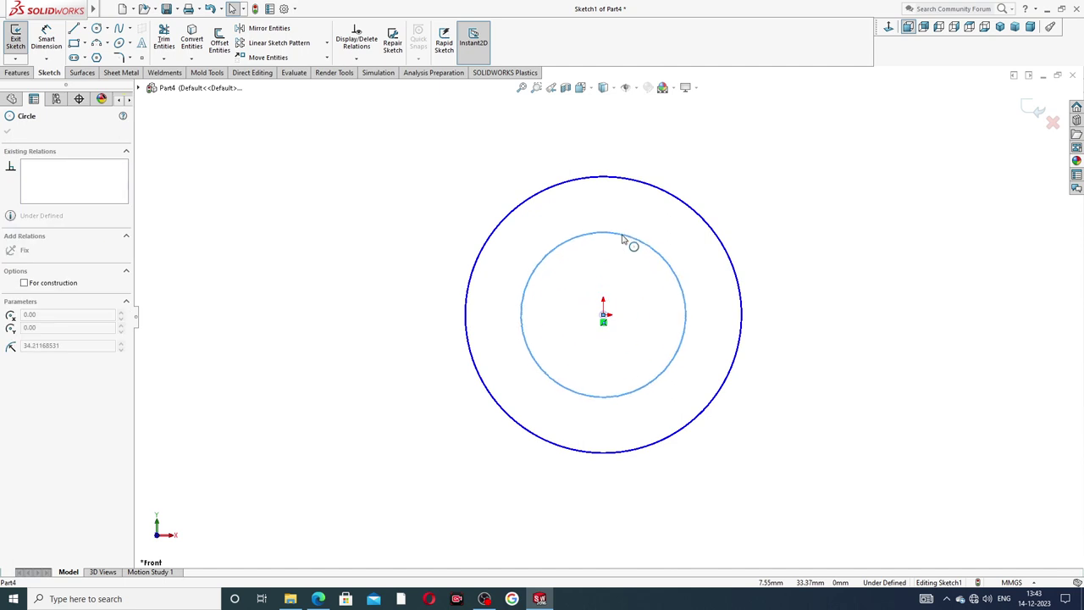
pyautogui.press('Escape')
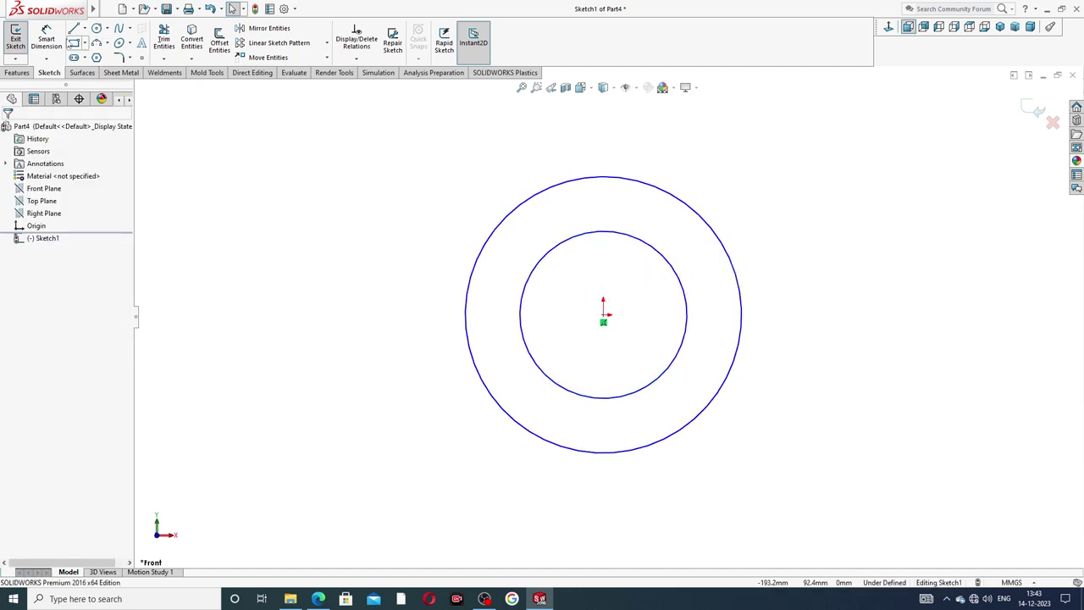
# Dimension the outer circle Ø37 and the inner circle Ø20.
pyautogui.click(47, 40)
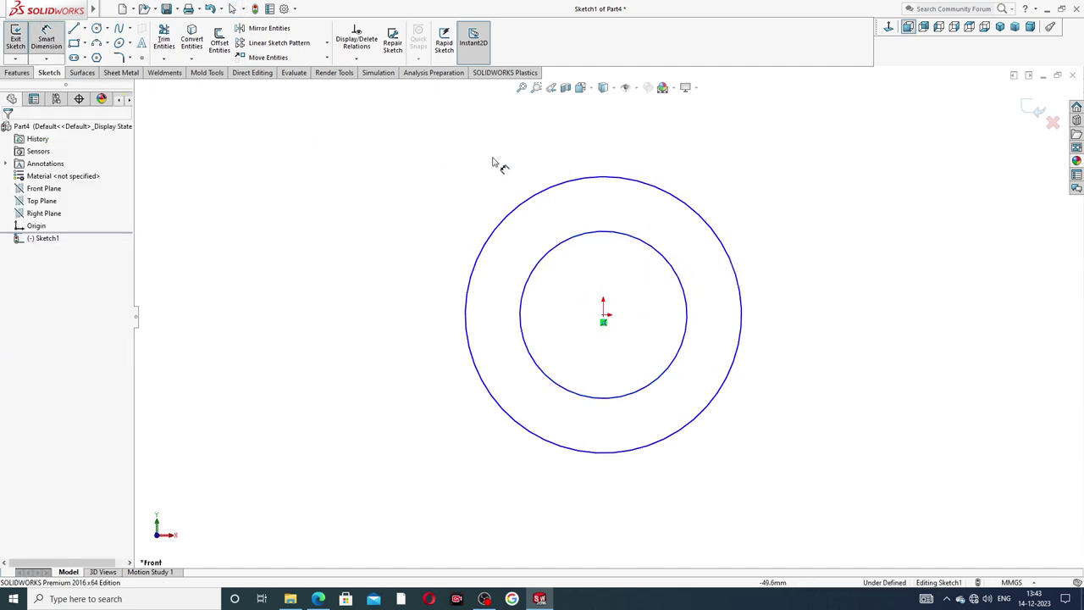
pyautogui.click(649, 190)
pyautogui.click(752, 174)
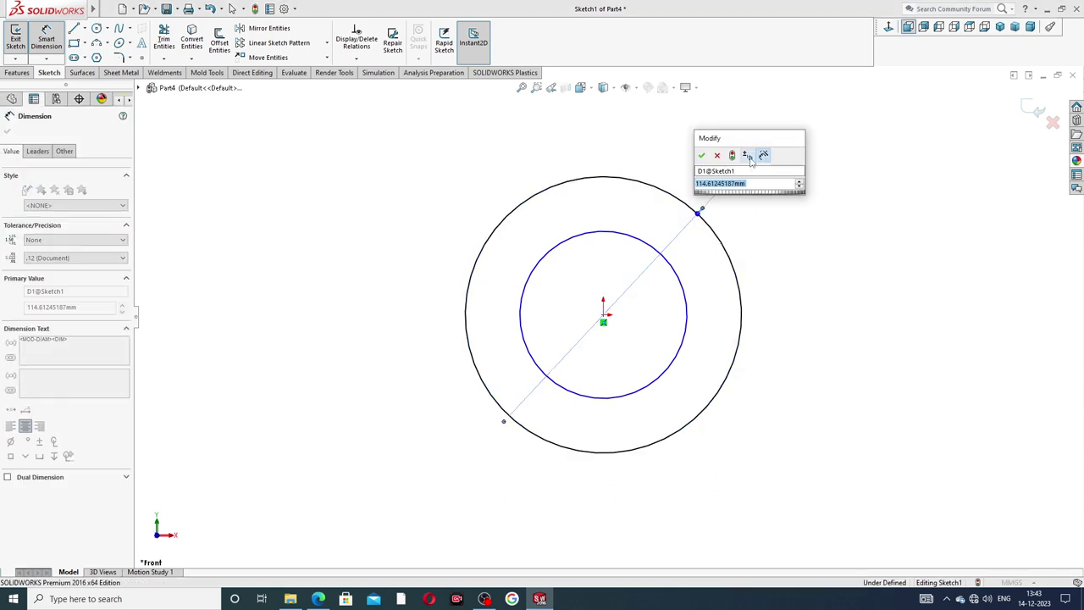
pyautogui.write('37')
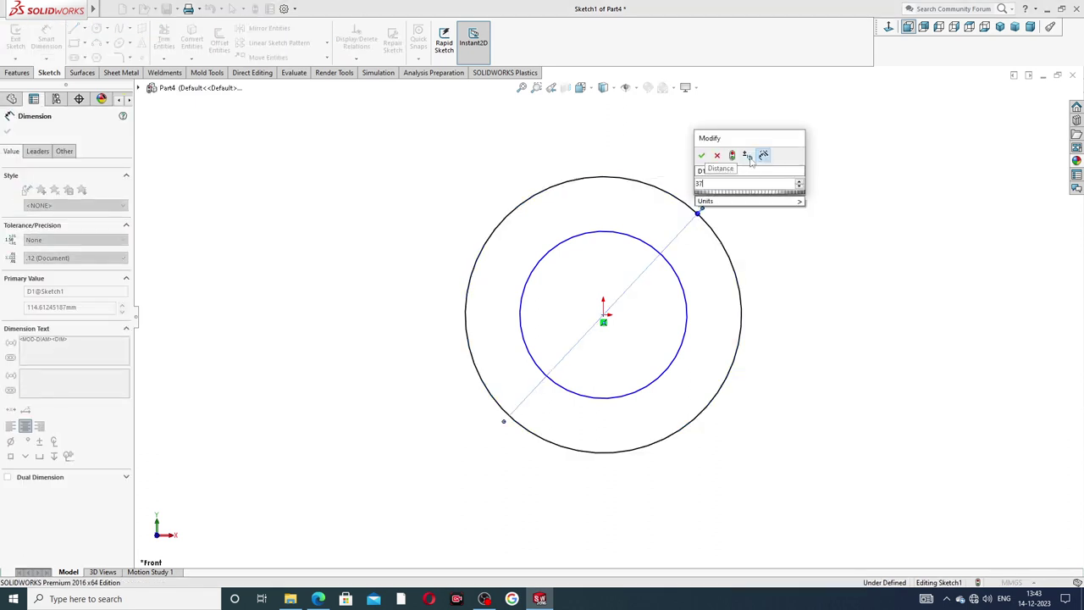
pyautogui.press('Return')
pyautogui.click(674, 259)
pyautogui.click(761, 213)
pyautogui.write('20')
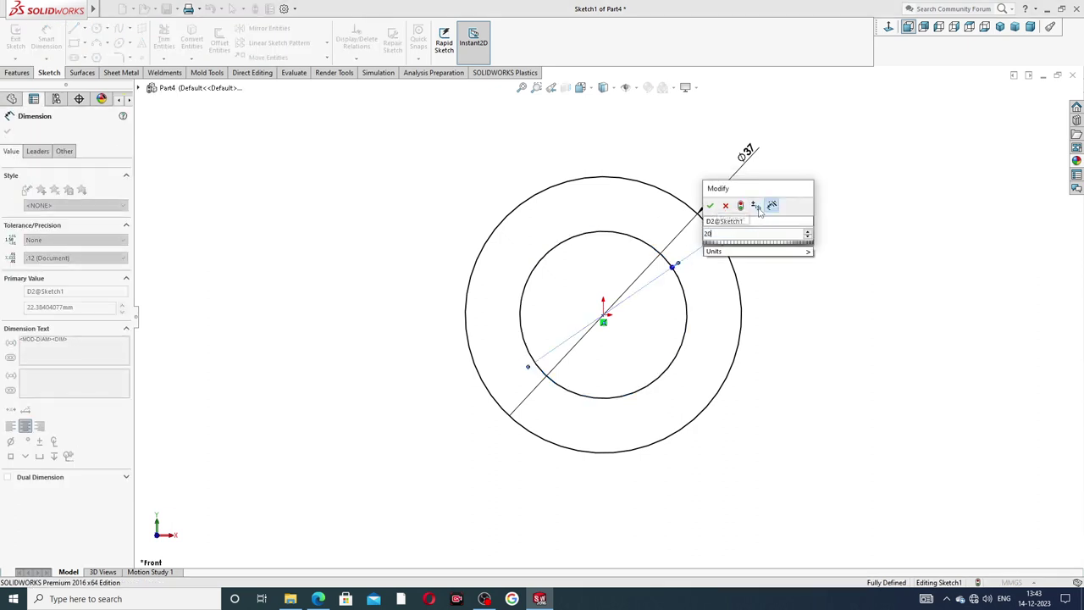
pyautogui.press('Return')
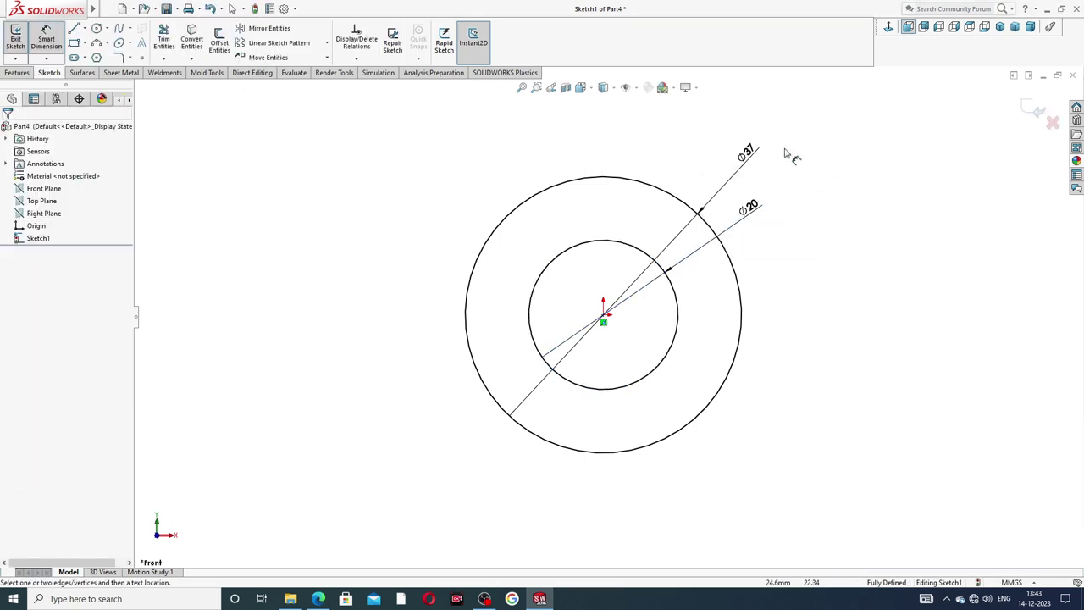
pyautogui.click(746, 153)
pyautogui.rightClick(827, 137)
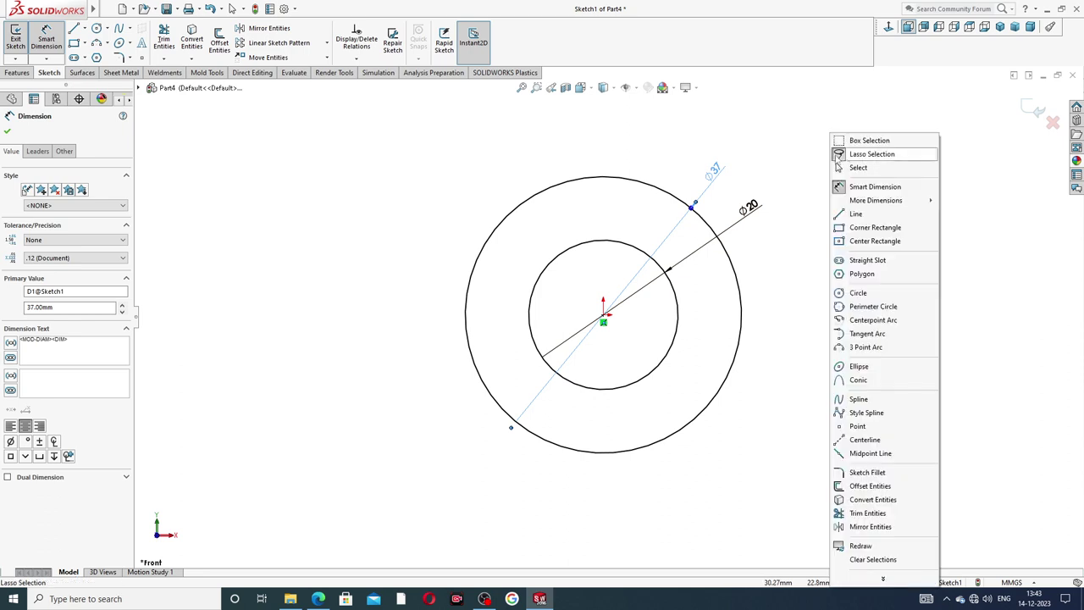
pyautogui.click(840, 162)
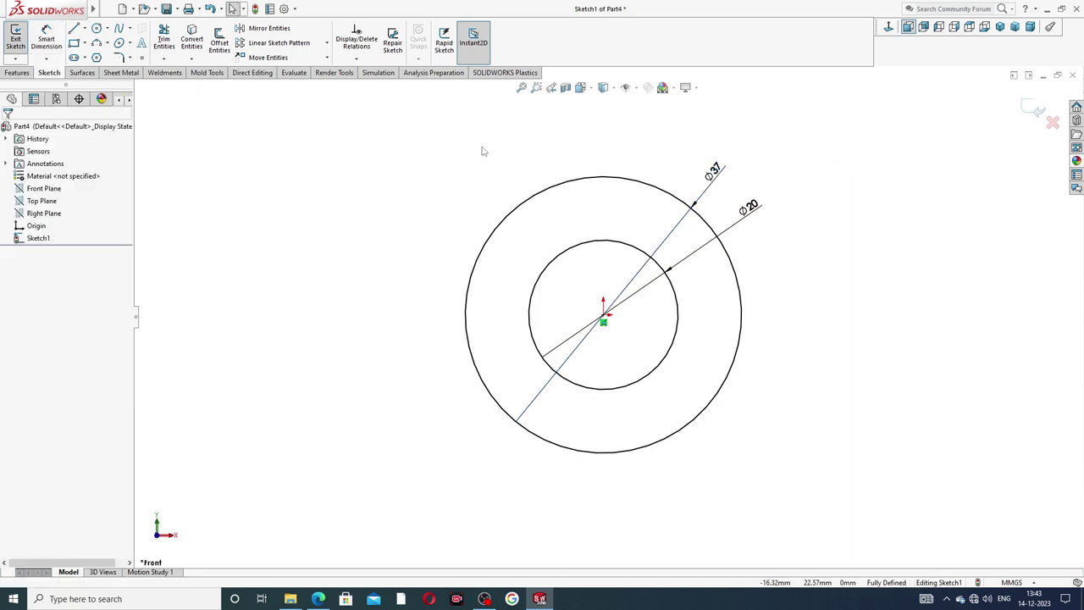
# Draw a line between two points on the lower part of the outer circle.
pyautogui.click(74, 28)
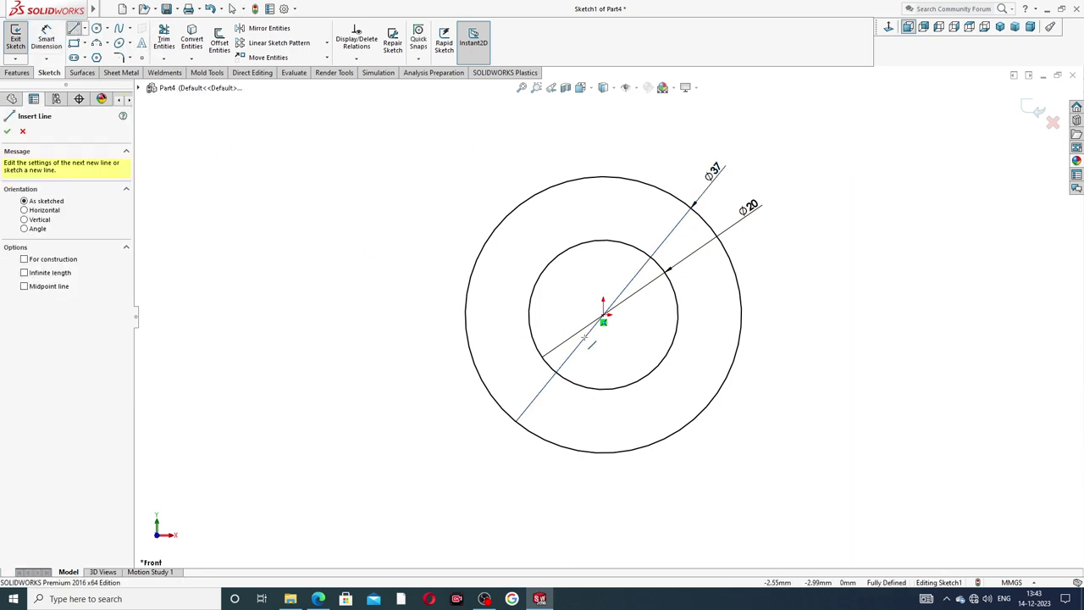
pyautogui.click(555, 443)
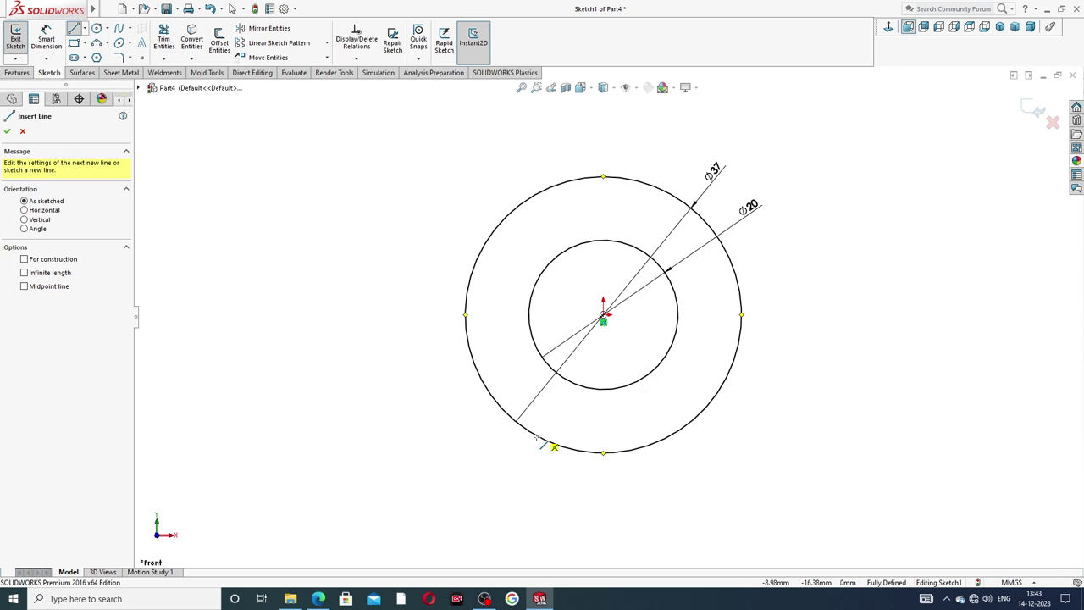
pyautogui.click(694, 413)
pyautogui.rightClick(810, 319)
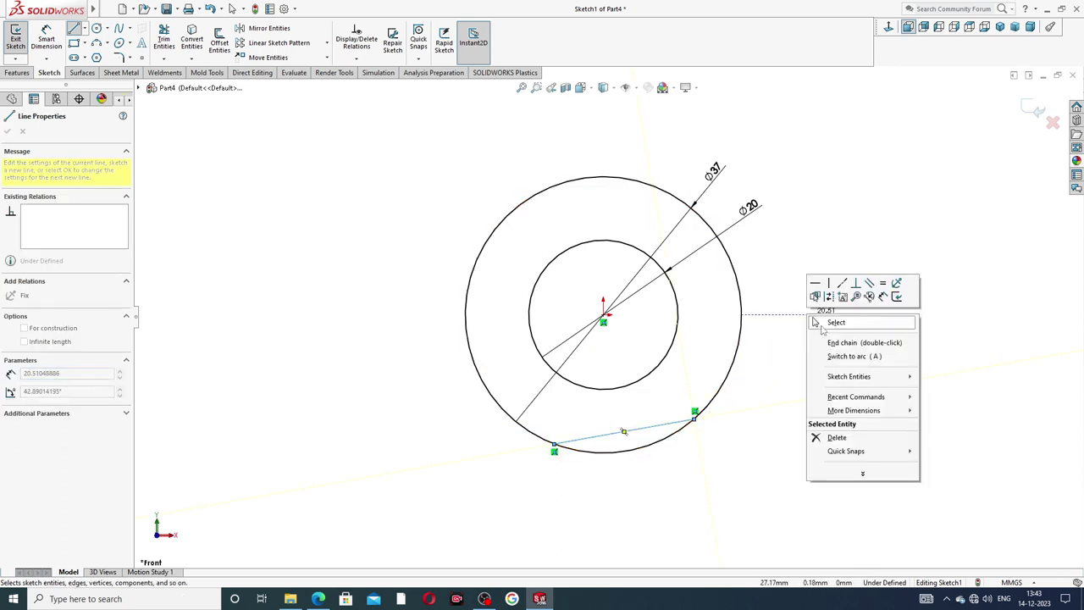
pyautogui.click(834, 326)
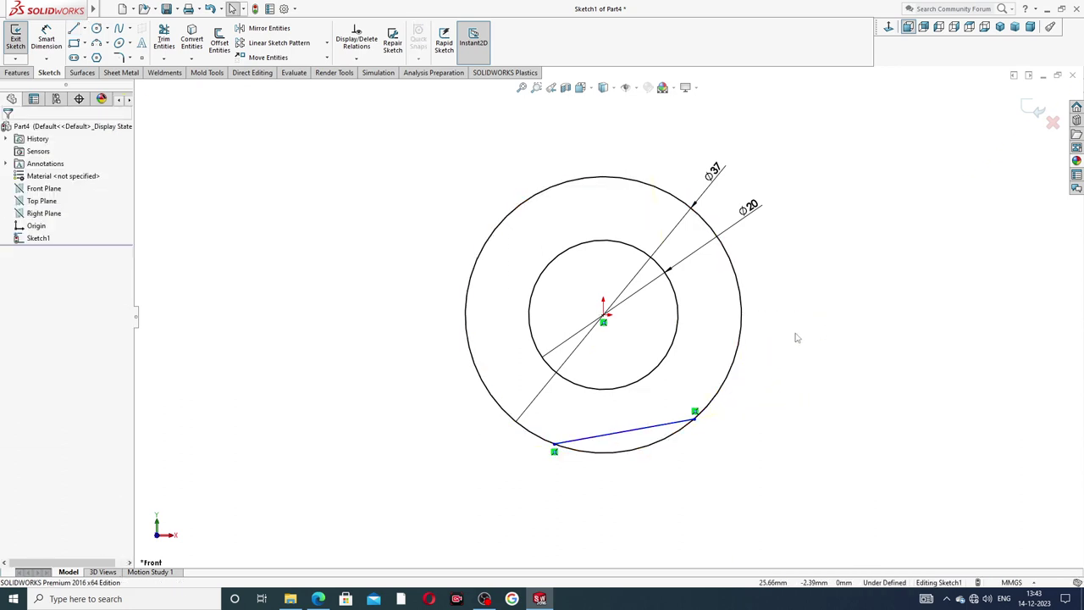
# Make the chord horizontal and slide it up so both ends sit on the circle.
pyautogui.click(624, 434)
pyautogui.click(653, 388)
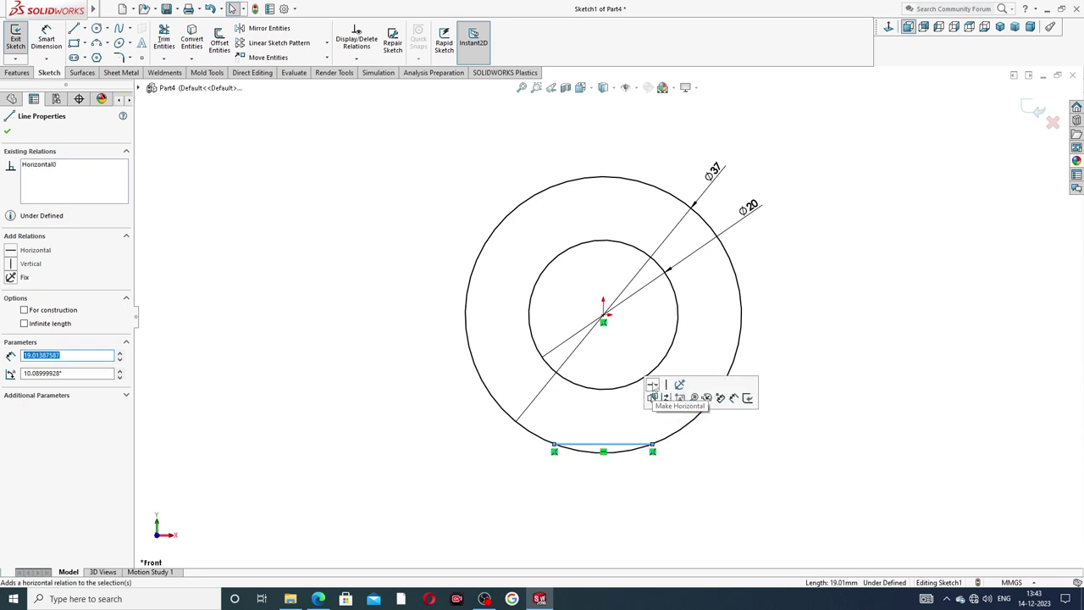
pyautogui.click(703, 443)
pyautogui.moveTo(628, 449); pyautogui.dragTo(629, 432)
pyautogui.click(816, 360)
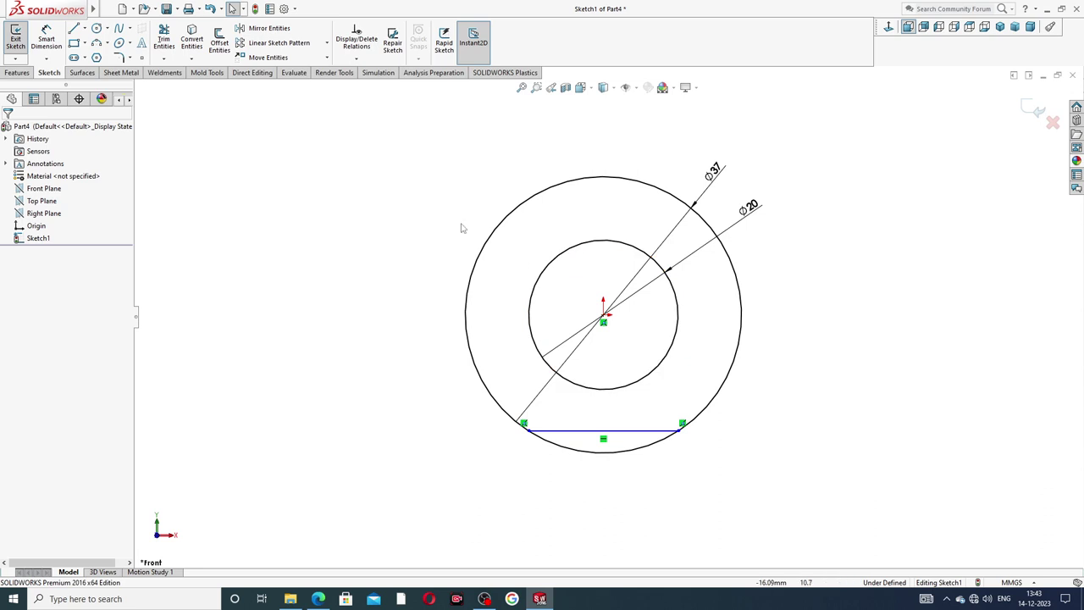
pyautogui.click(48, 42)
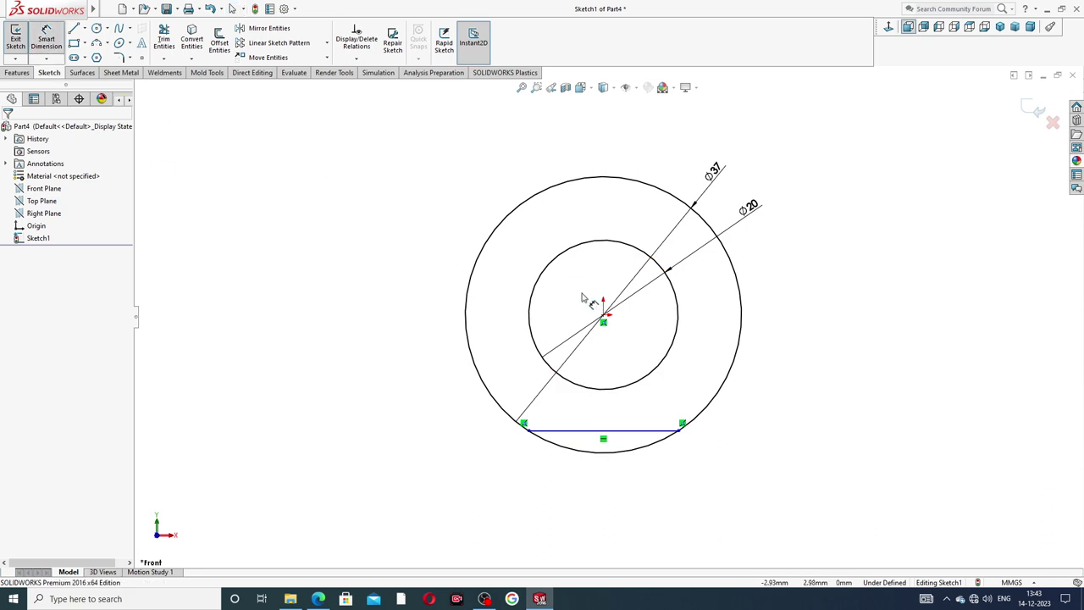
pyautogui.click(618, 431)
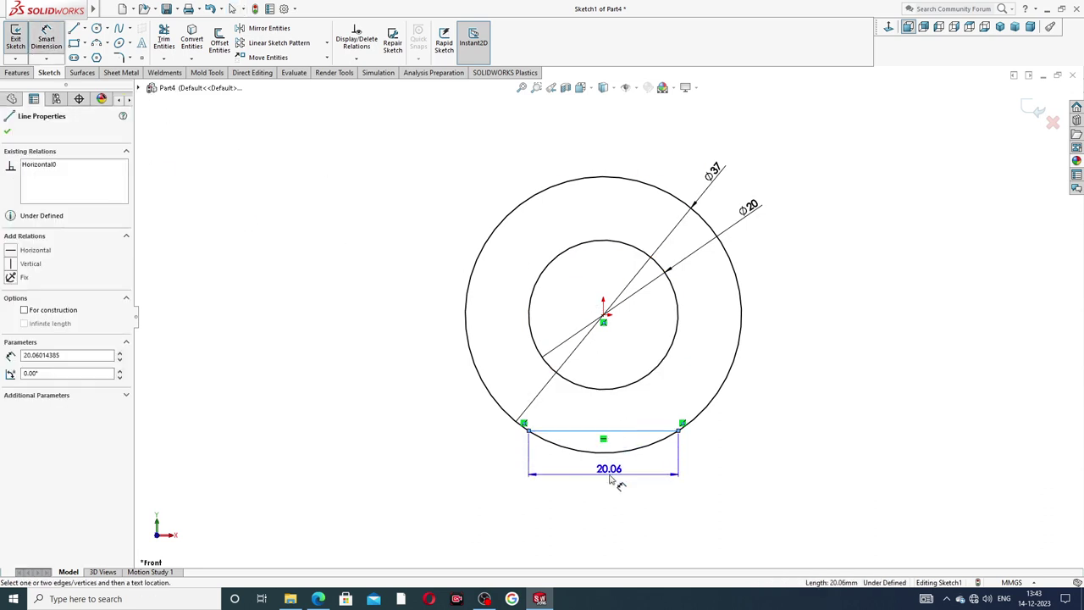
# Dimension the horizontal chord's length to 21.68.
pyautogui.click(614, 476)
pyautogui.write('21.68')
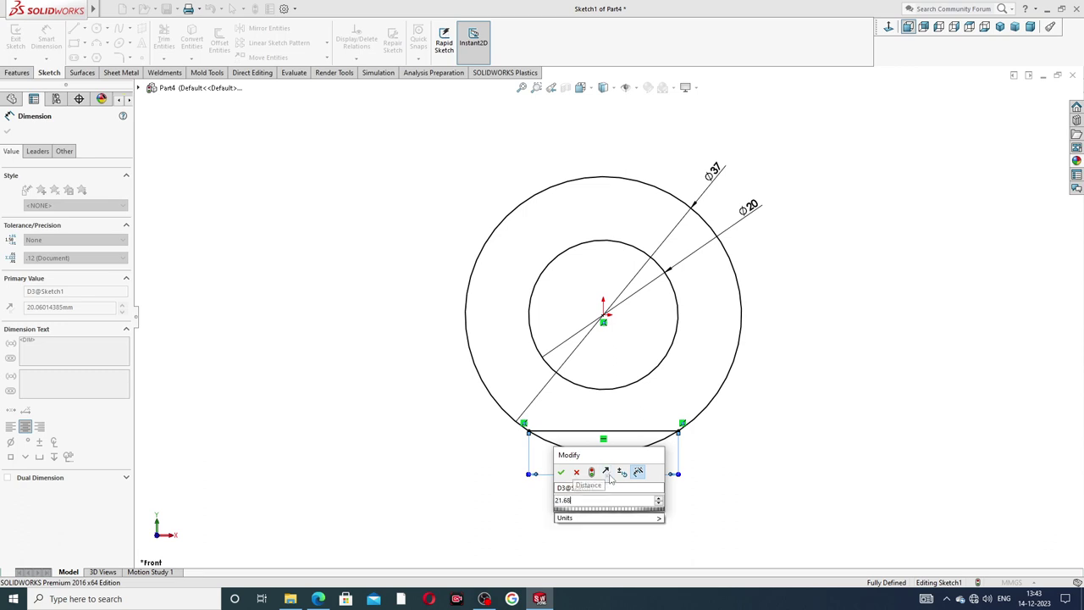
pyautogui.press('Return')
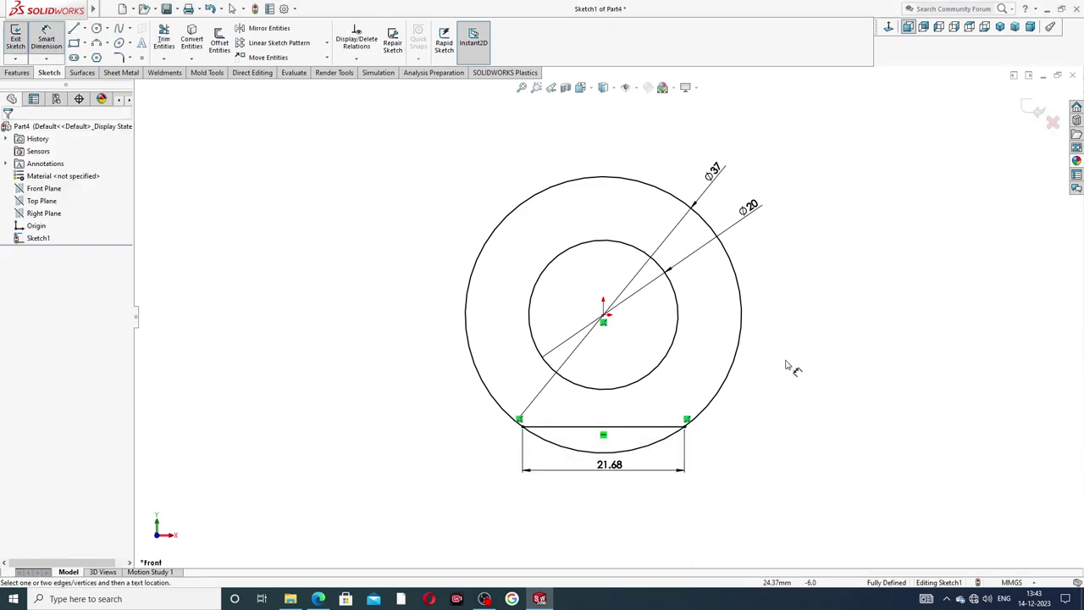
pyautogui.rightClick(812, 176)
pyautogui.click(844, 169)
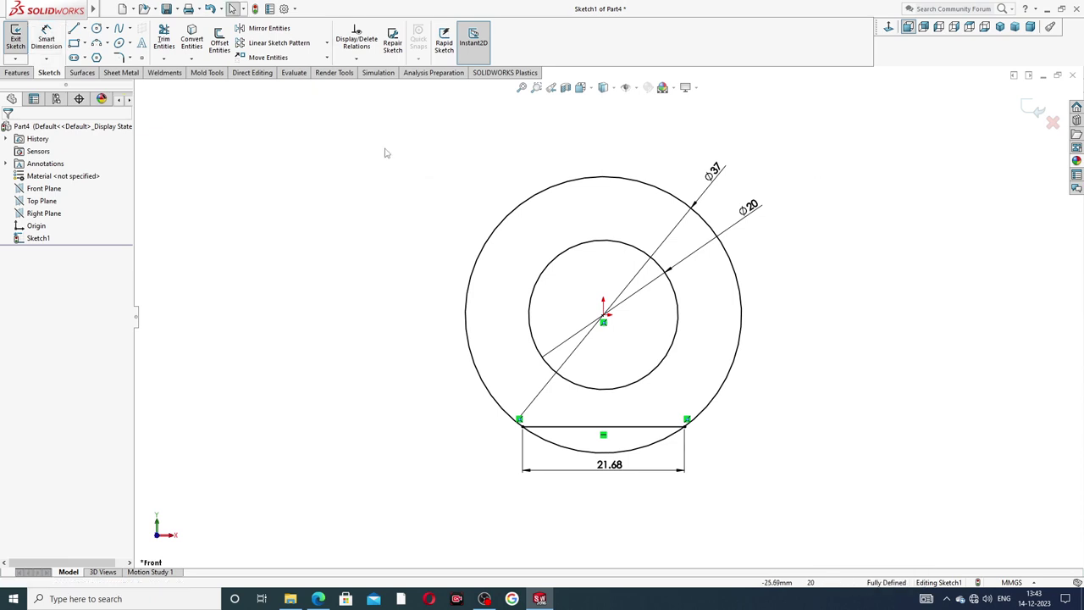
# Trim away the outer arc below the chord, leaving a flat bottom.
pyautogui.click(163, 40)
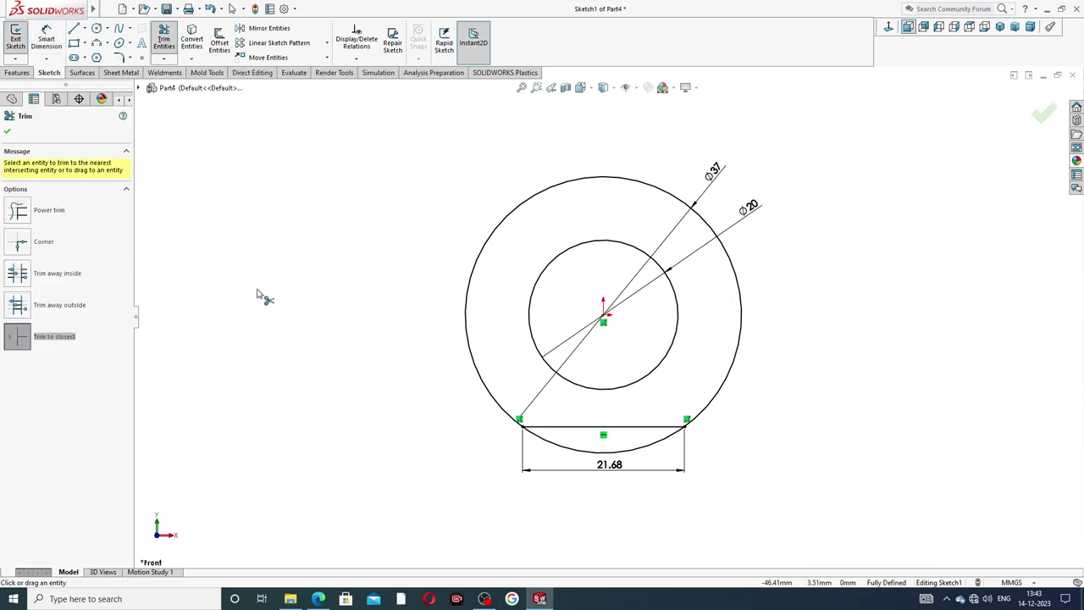
pyautogui.click(571, 450)
pyautogui.rightClick(863, 240)
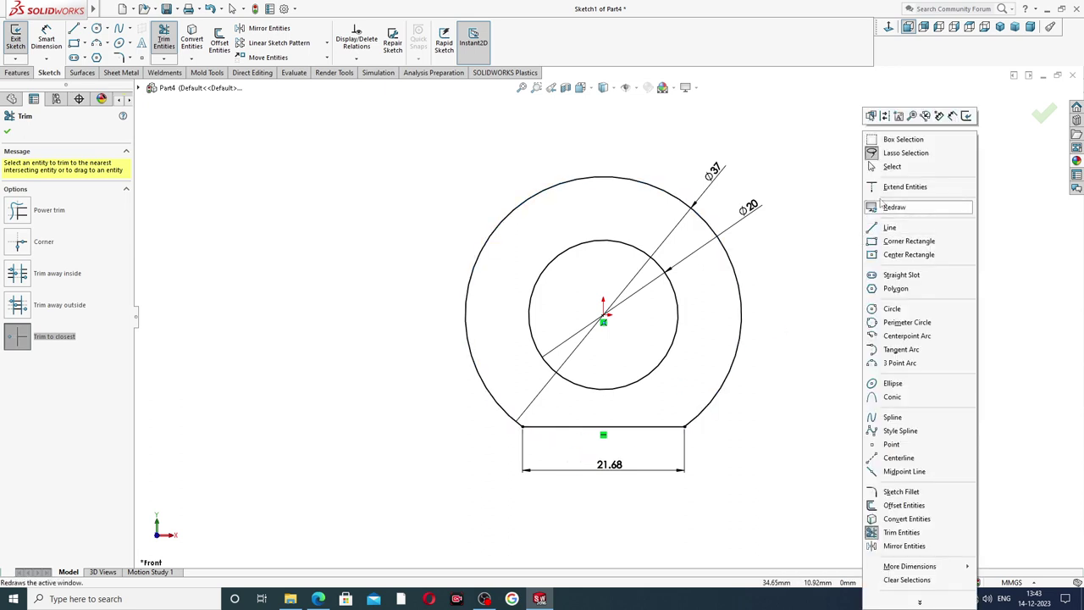
pyautogui.click(891, 170)
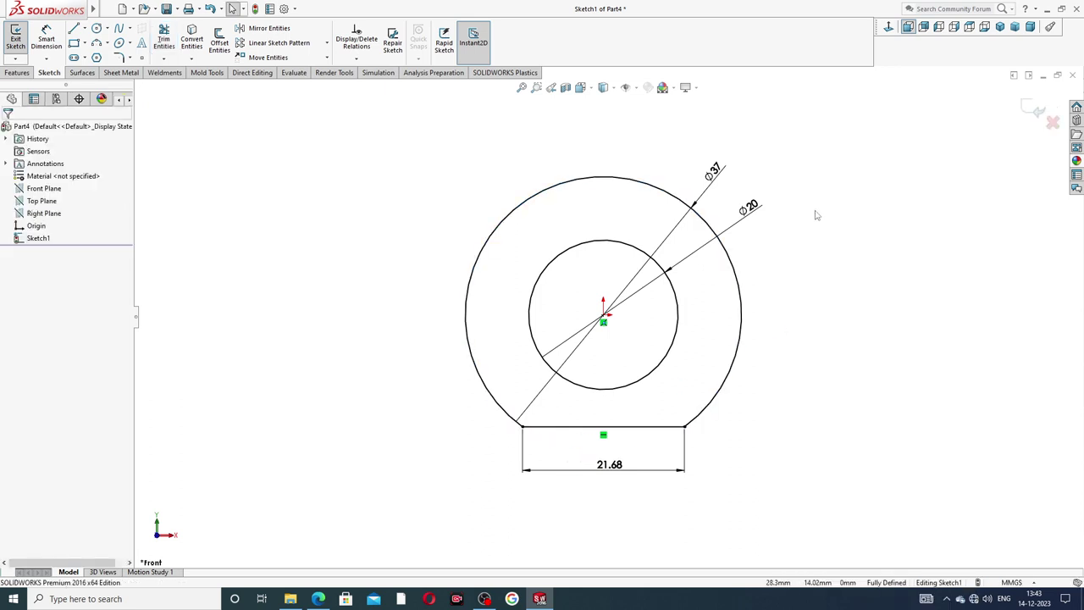
pyautogui.click(318, 599)
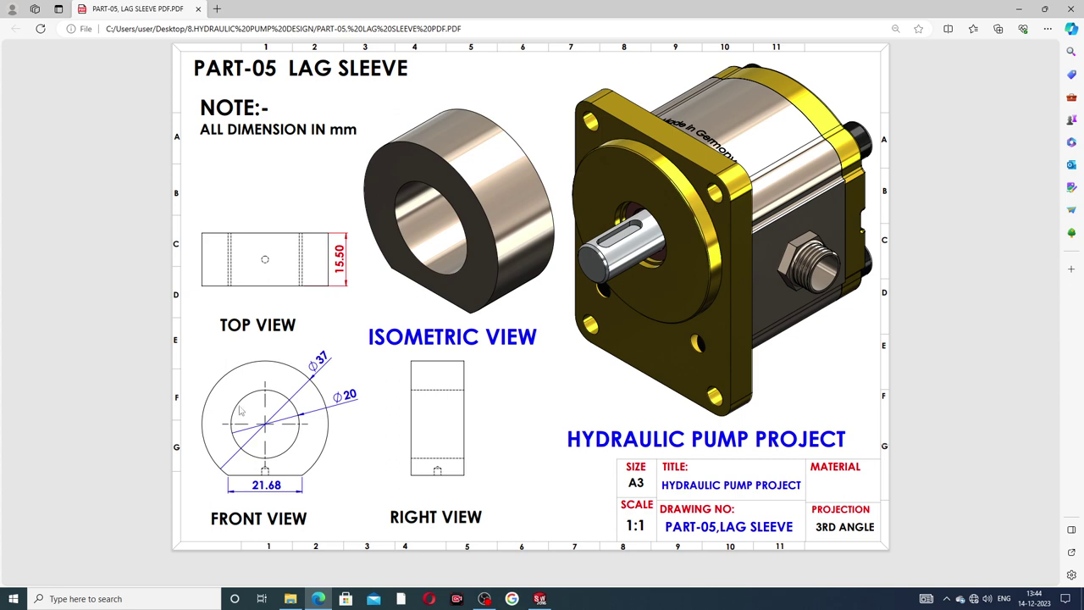
# Extrude the sketch Blind 15.5 mm deep to create Boss-Extrude1.
pyautogui.click(319, 599)
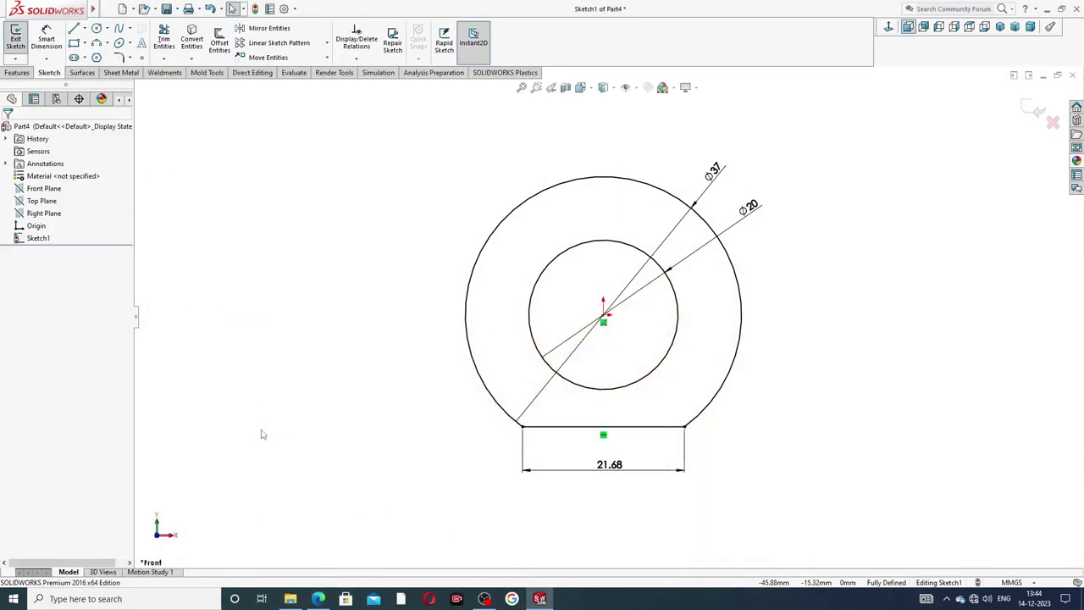
pyautogui.click(23, 74)
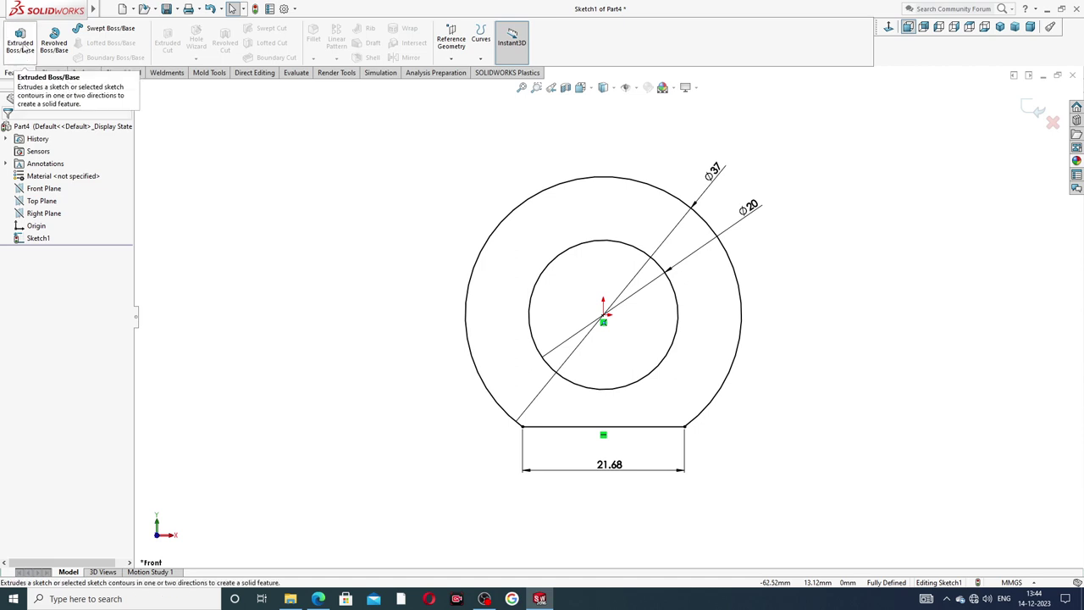
pyautogui.click(21, 42)
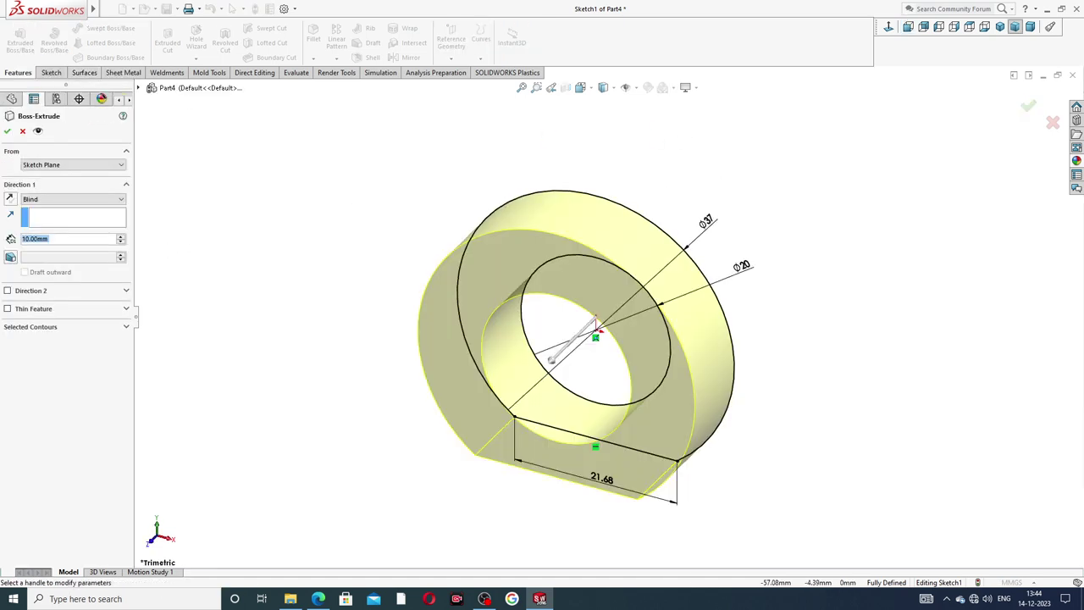
pyautogui.write('15.5')
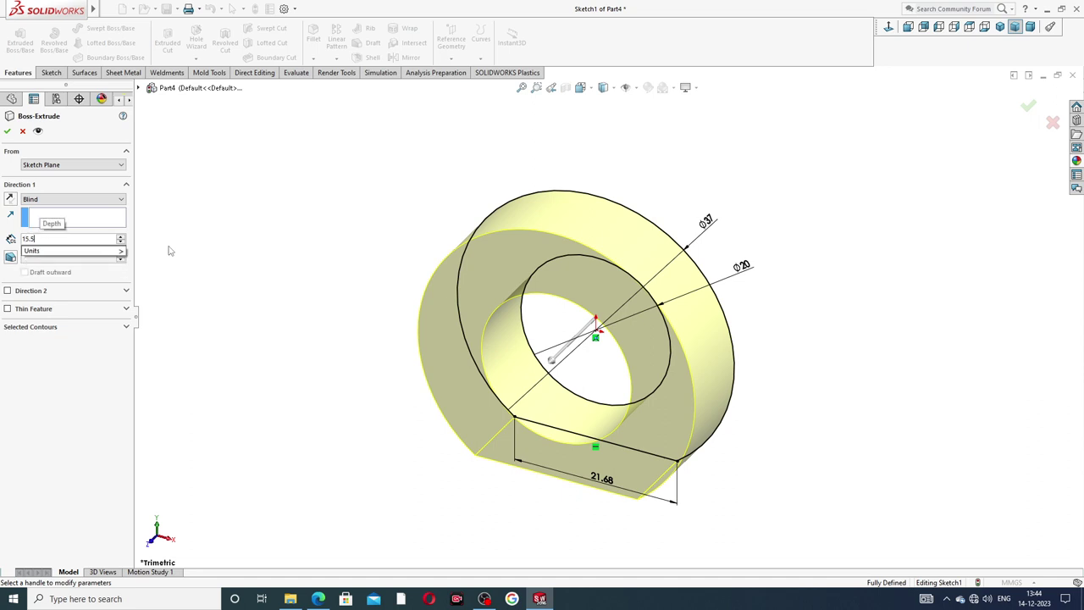
pyautogui.press('Return')
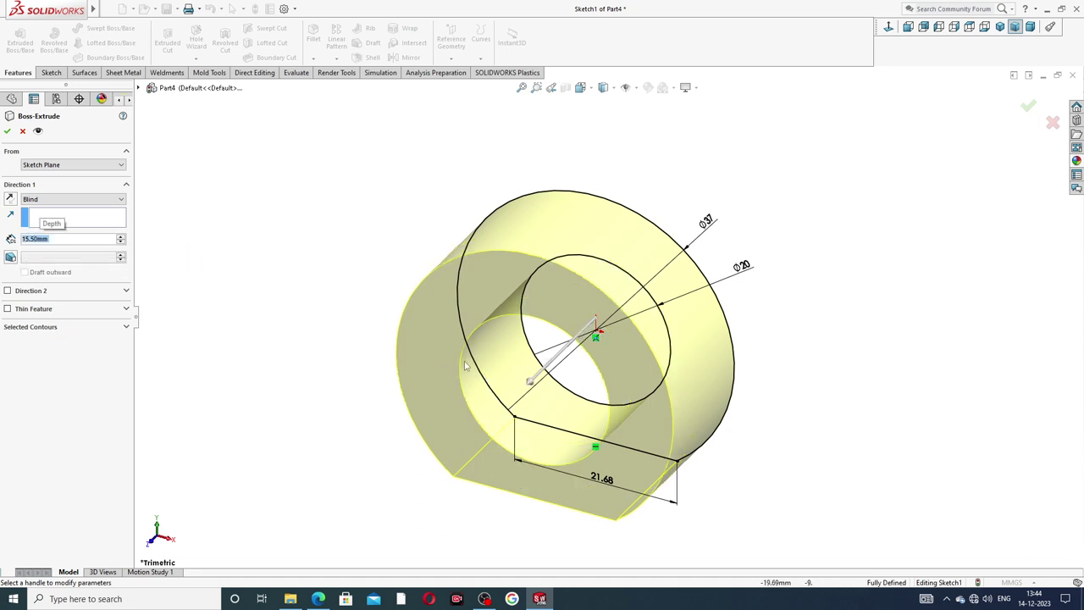
pyautogui.moveTo(477, 369)
pyautogui.mouseDown(button='middle')
pyautogui.moveTo(472, 410)
pyautogui.moveTo(476, 368)
pyautogui.mouseUp(button='middle')
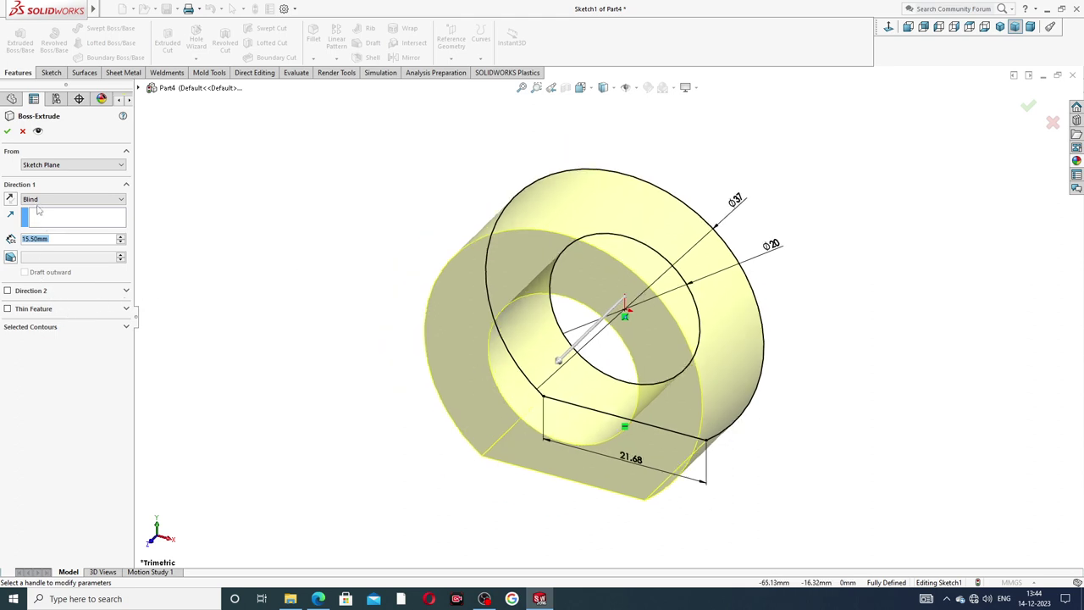
pyautogui.click(6, 132)
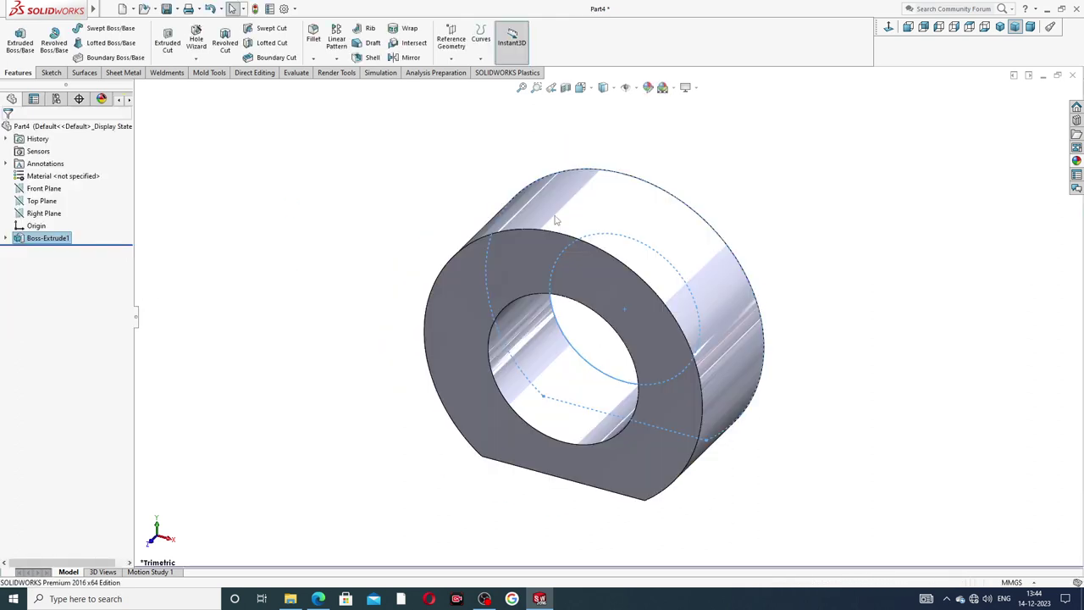
# Orbit to the sleeve's flat face, select it and view it Normal To.
pyautogui.moveTo(787, 179); pyautogui.dragTo(753, 213, button='middle')
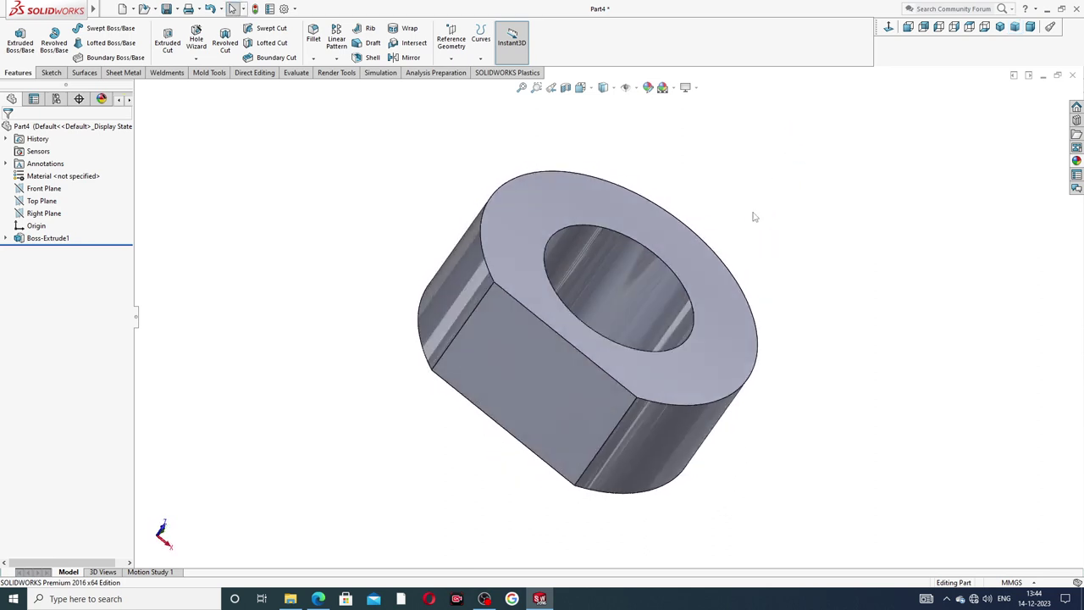
pyautogui.click(544, 373)
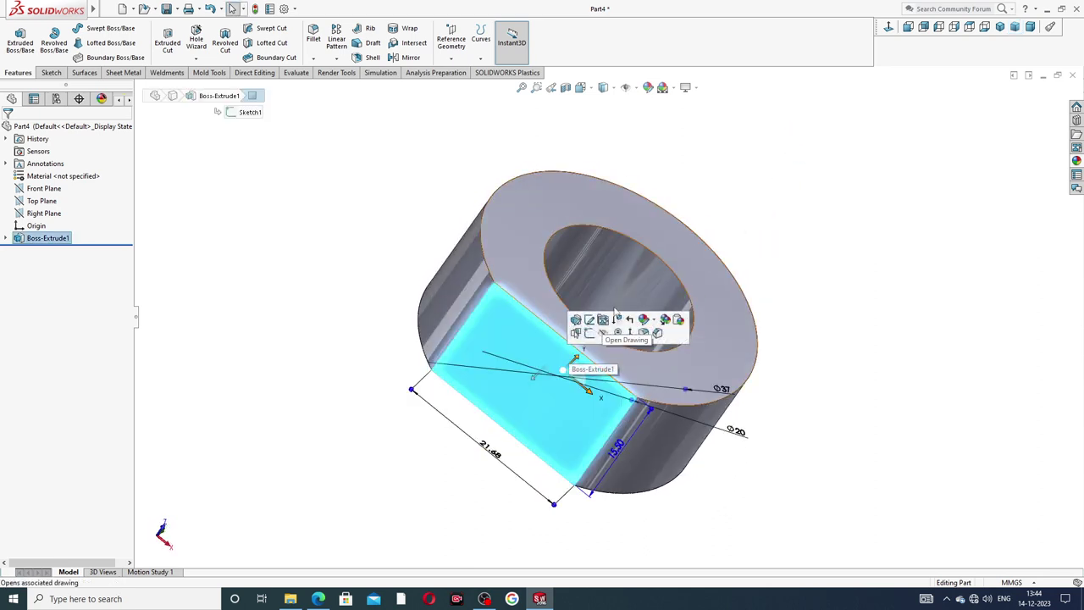
pyautogui.click(831, 204)
pyautogui.click(573, 364)
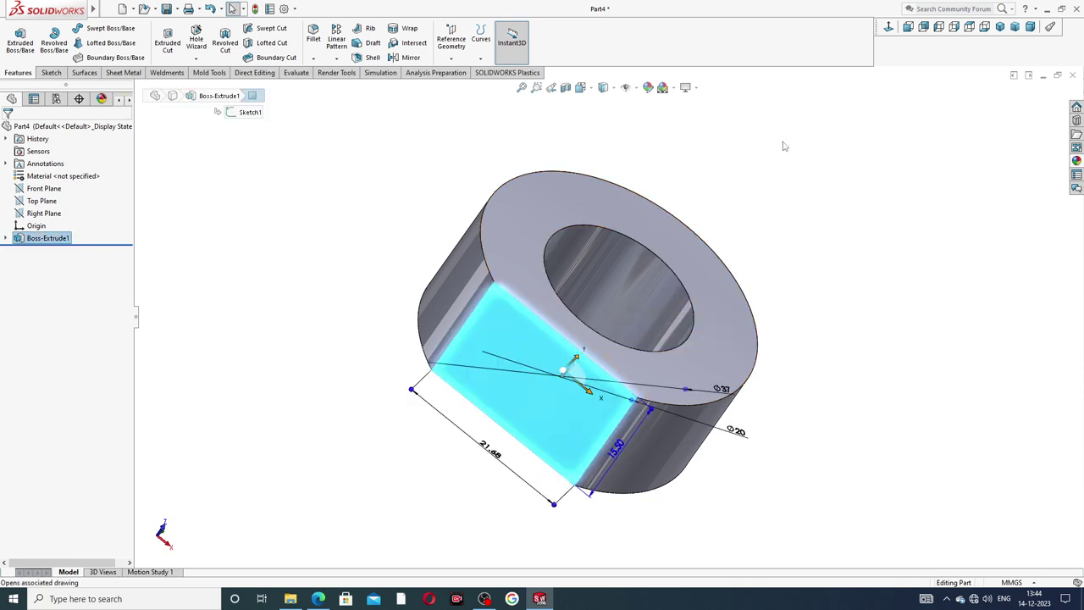
pyautogui.click(890, 30)
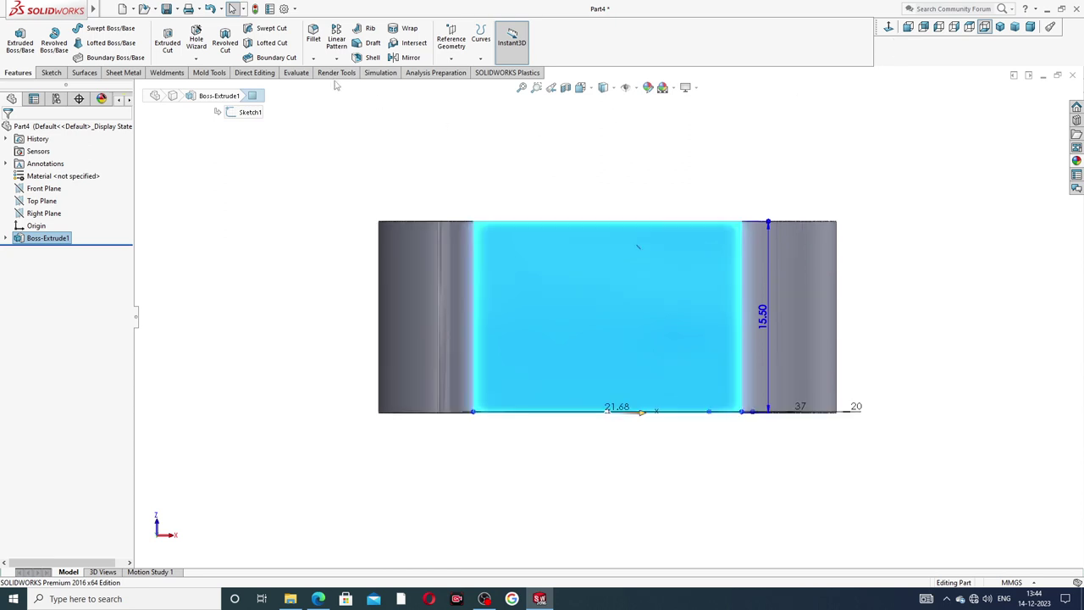
# Define a Hole Wizard ISO Ø2.0 drill-size blind hole and proceed to its positions.
pyautogui.click(196, 42)
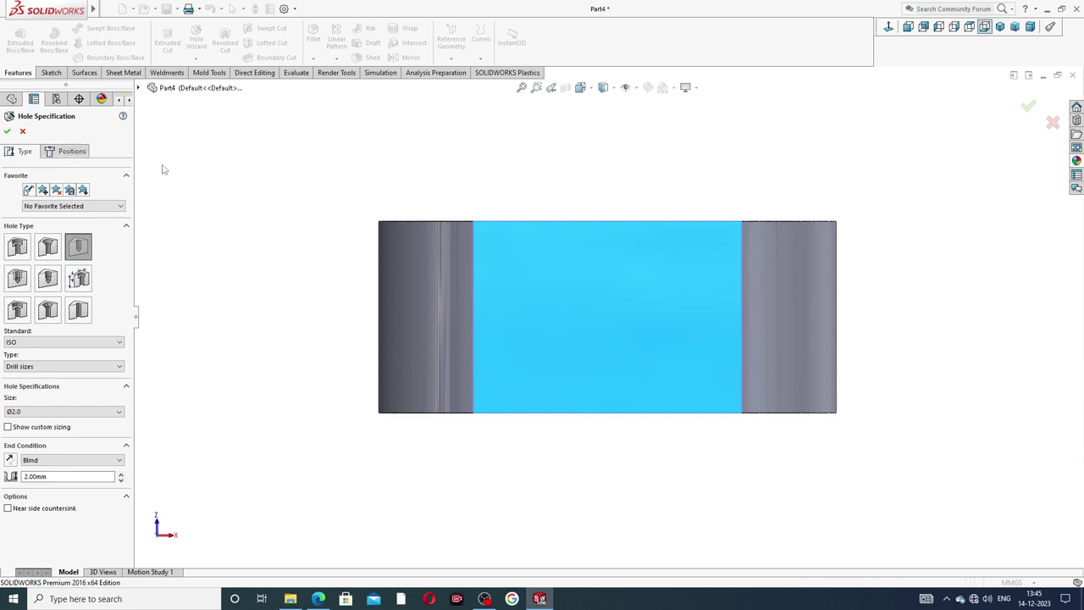
pyautogui.click(66, 152)
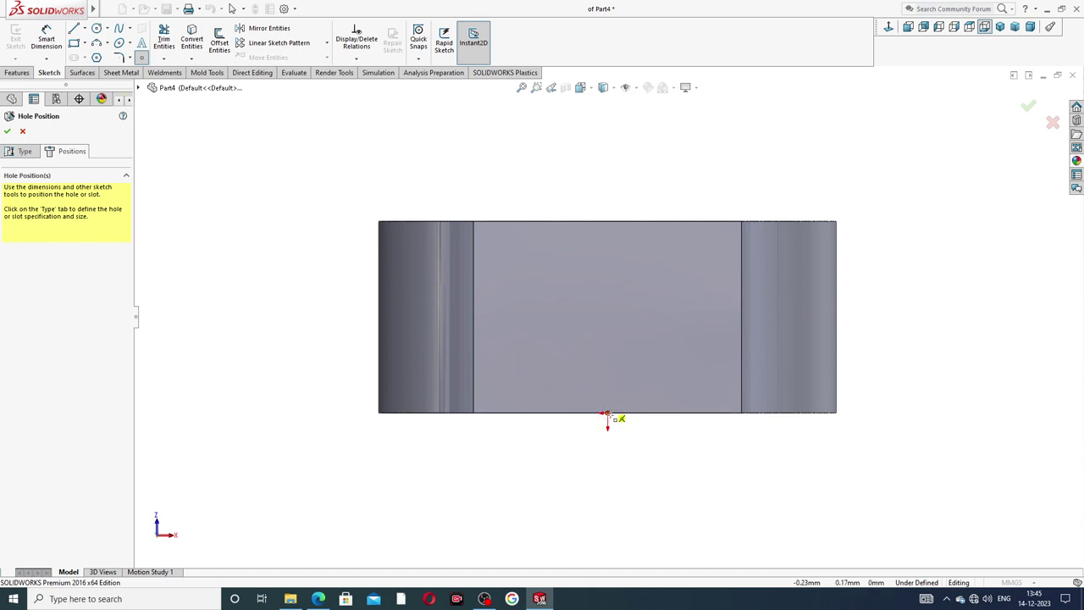
# Place the hole point near the centre of the flat face.
pyautogui.click(608, 321)
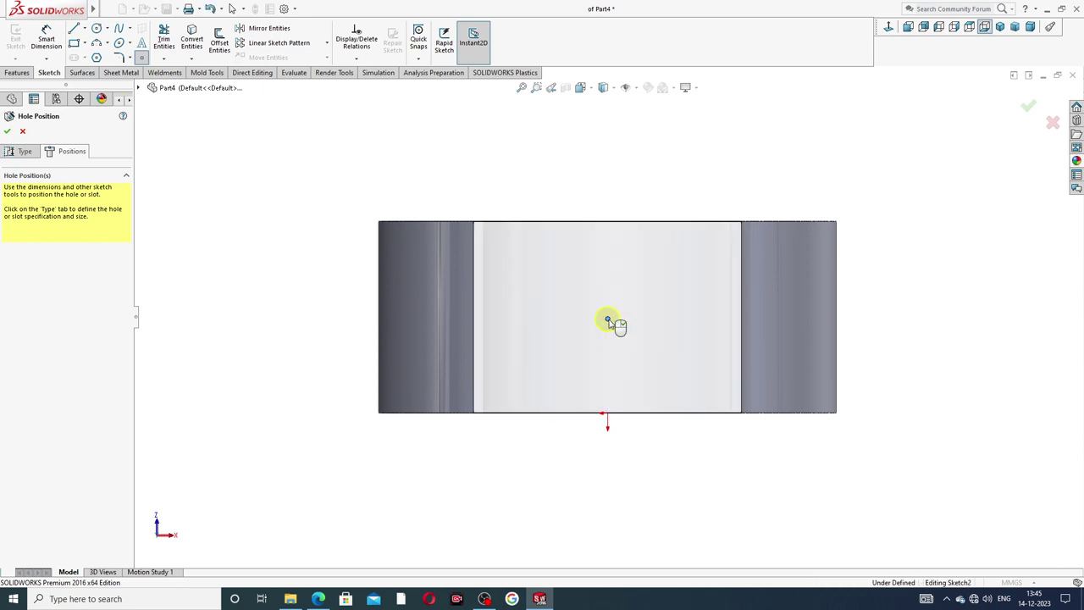
pyautogui.rightClick(566, 278)
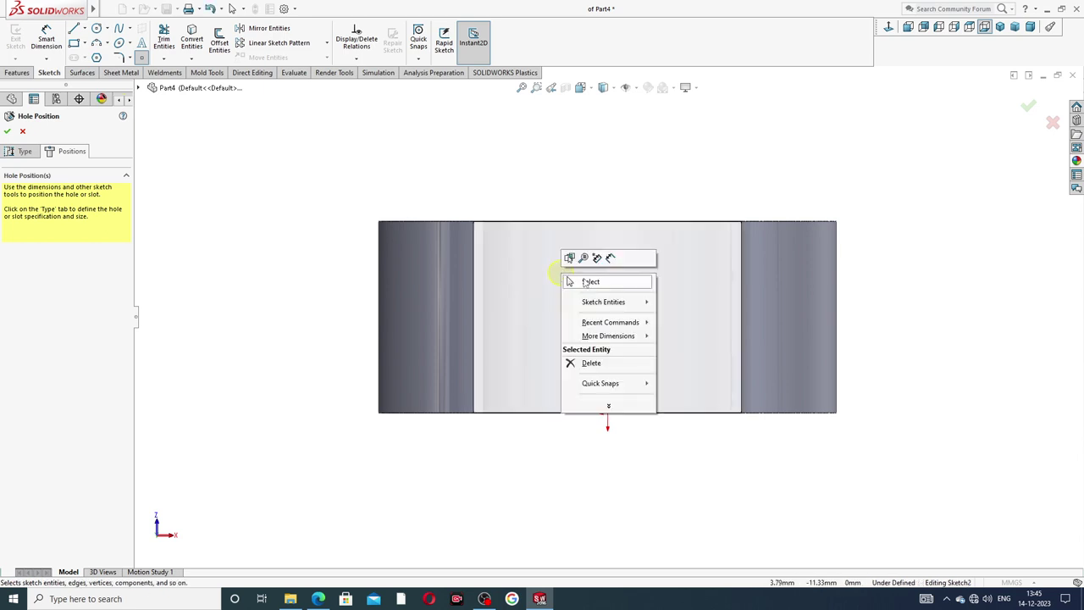
pyautogui.click(587, 282)
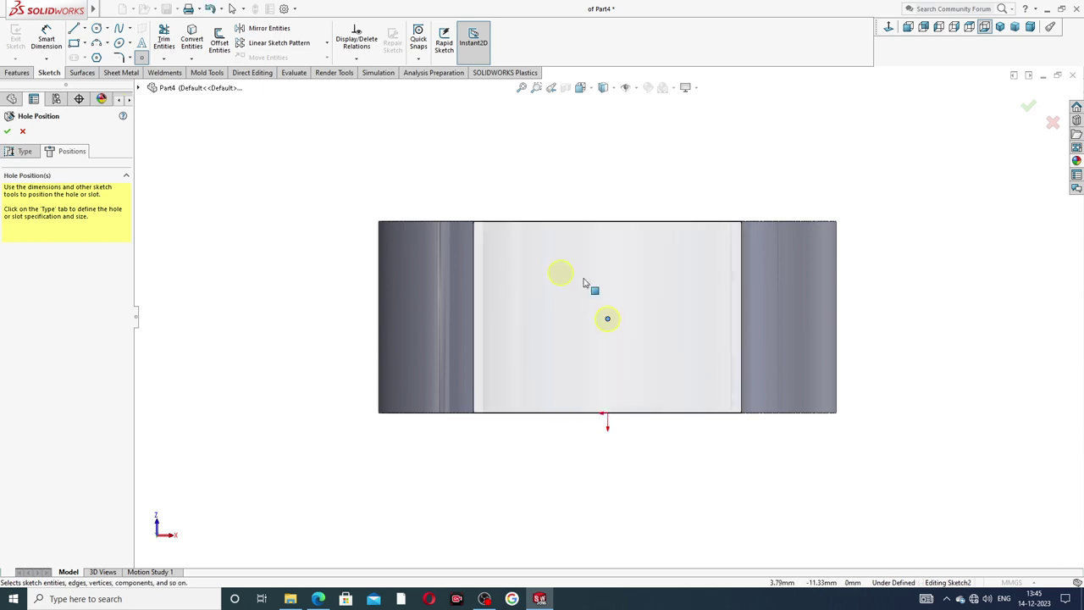
# Dimension the hole point 7.75 mm above the flat face's bottom edge.
pyautogui.click(47, 42)
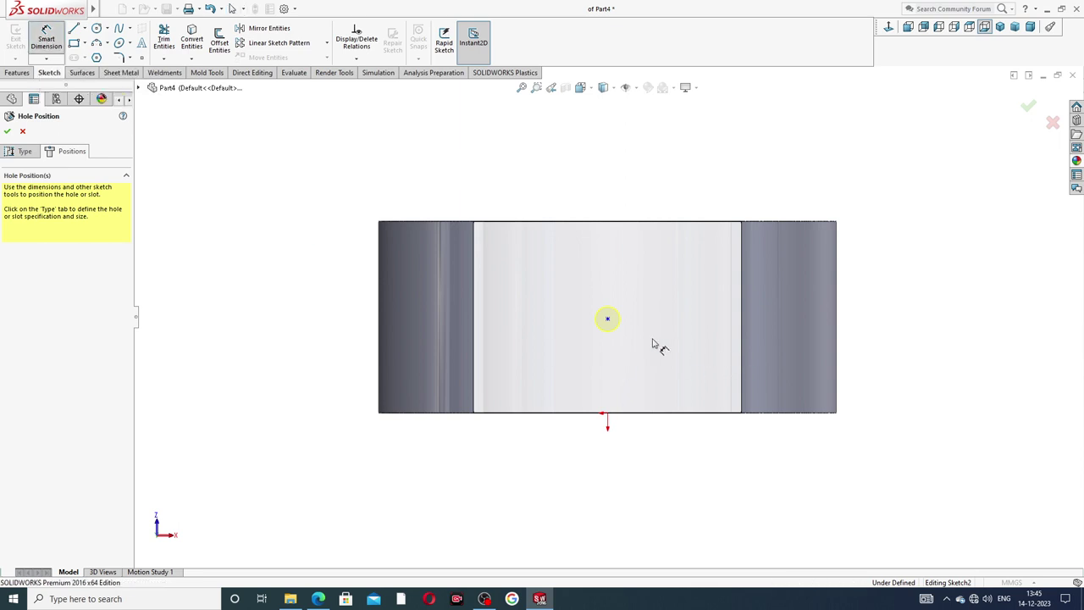
pyautogui.click(608, 321)
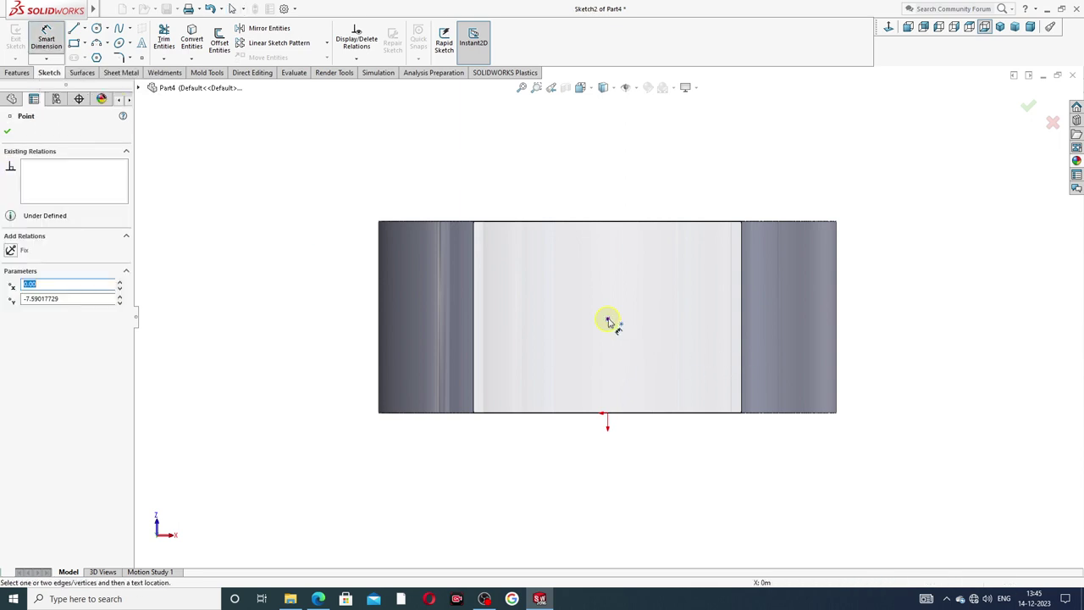
pyautogui.click(606, 414)
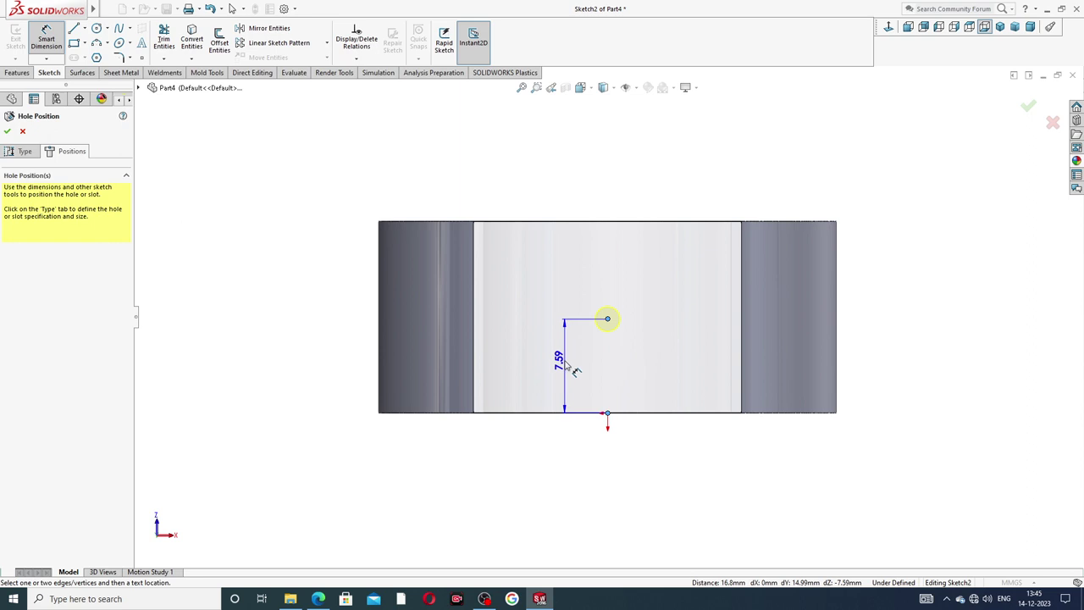
pyautogui.click(565, 362)
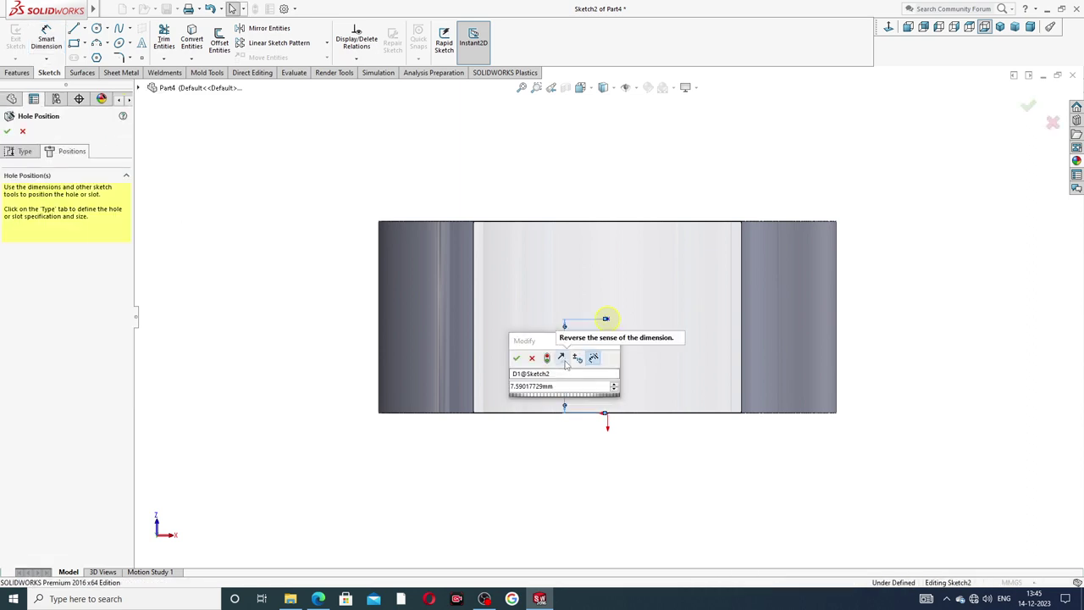
pyautogui.press('Return')
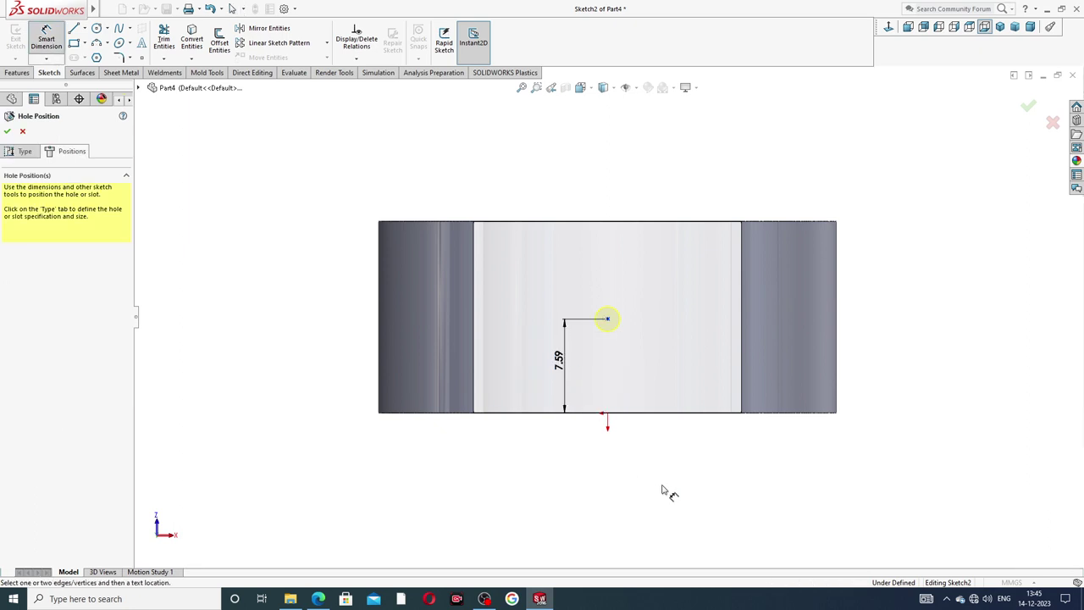
pyautogui.doubleClick(566, 366)
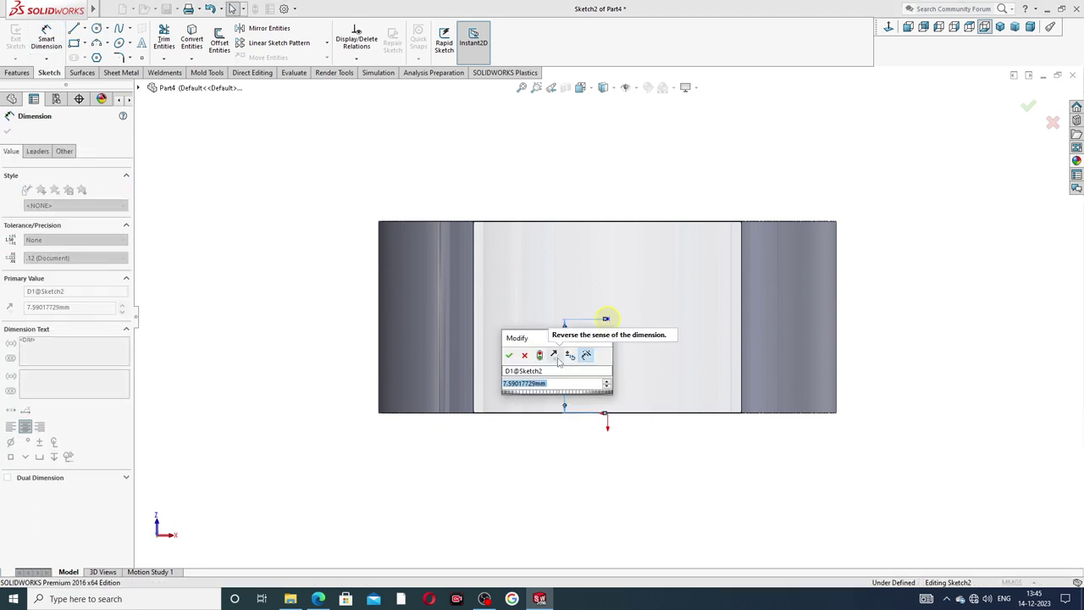
pyautogui.write('7.75')
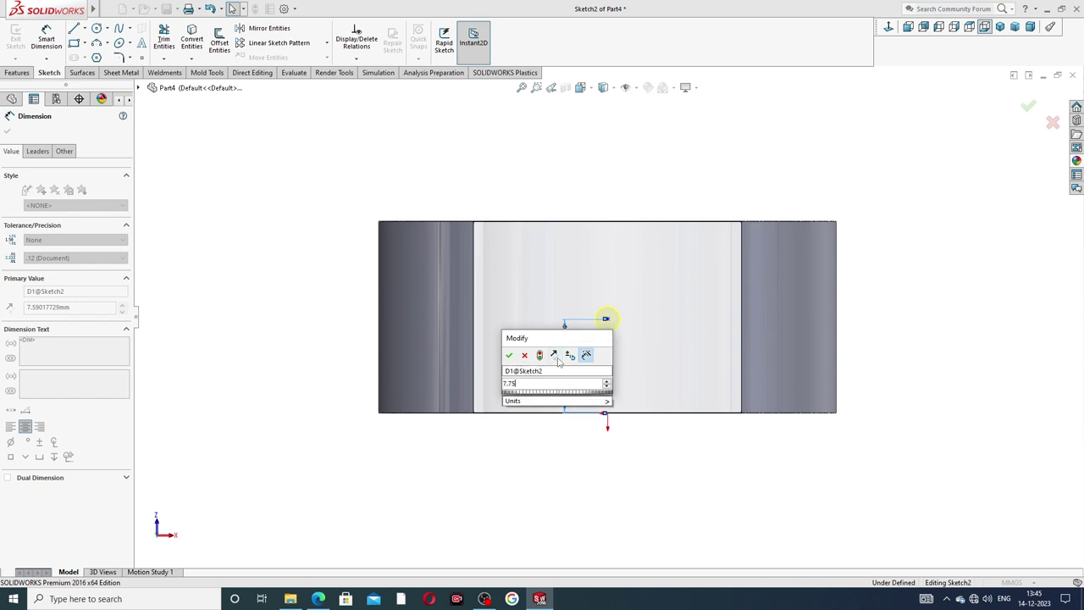
pyautogui.press('Return')
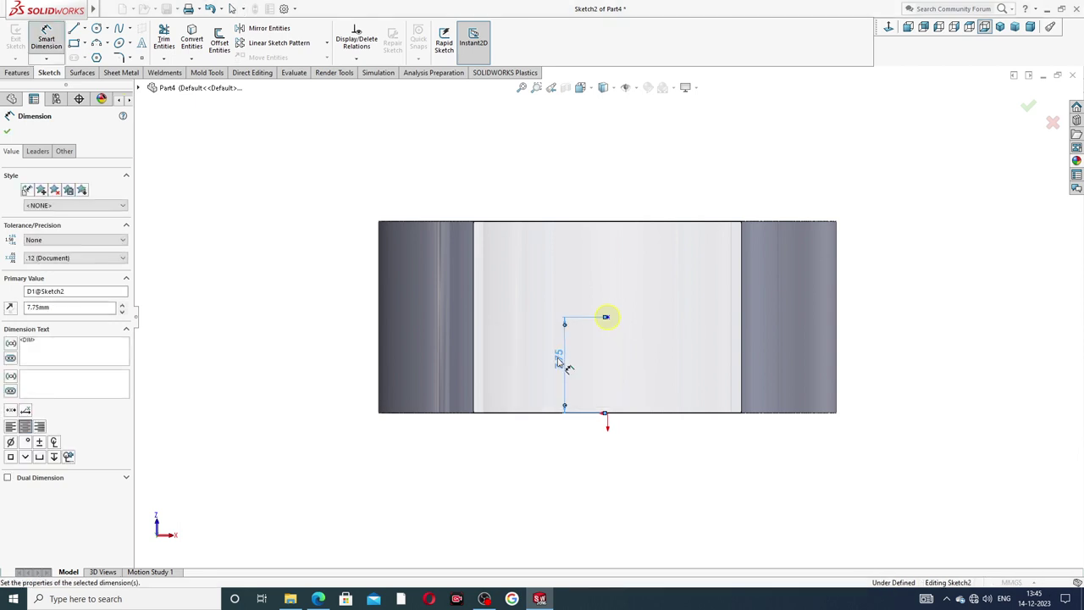
pyautogui.click(593, 514)
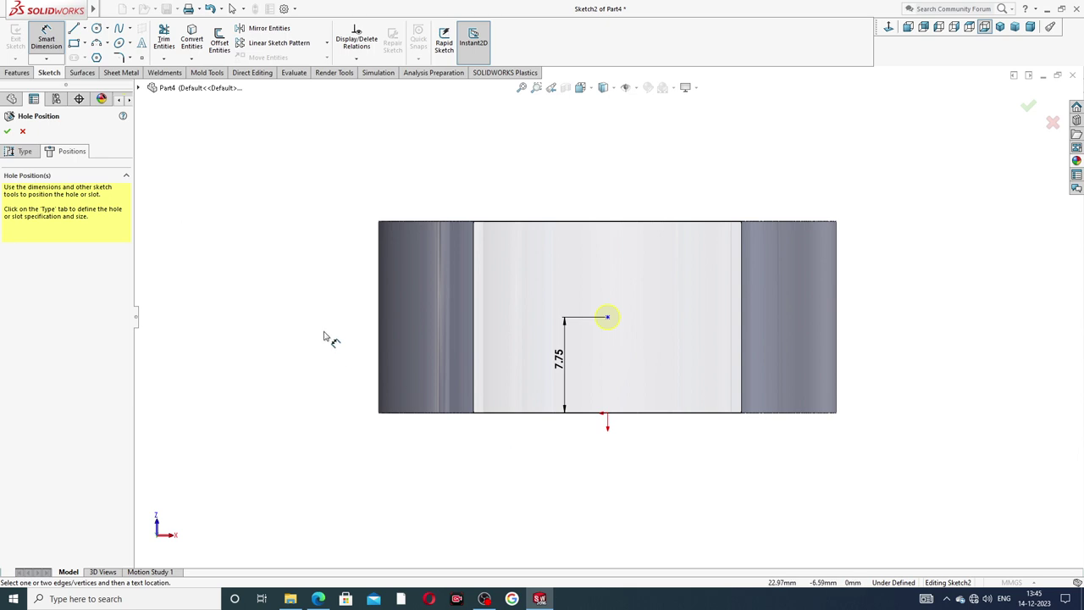
# Create the Ø2.0 hole, view it in 3D, and browse the Metal > Nickel appearances.
pyautogui.click(7, 132)
pyautogui.click(523, 161)
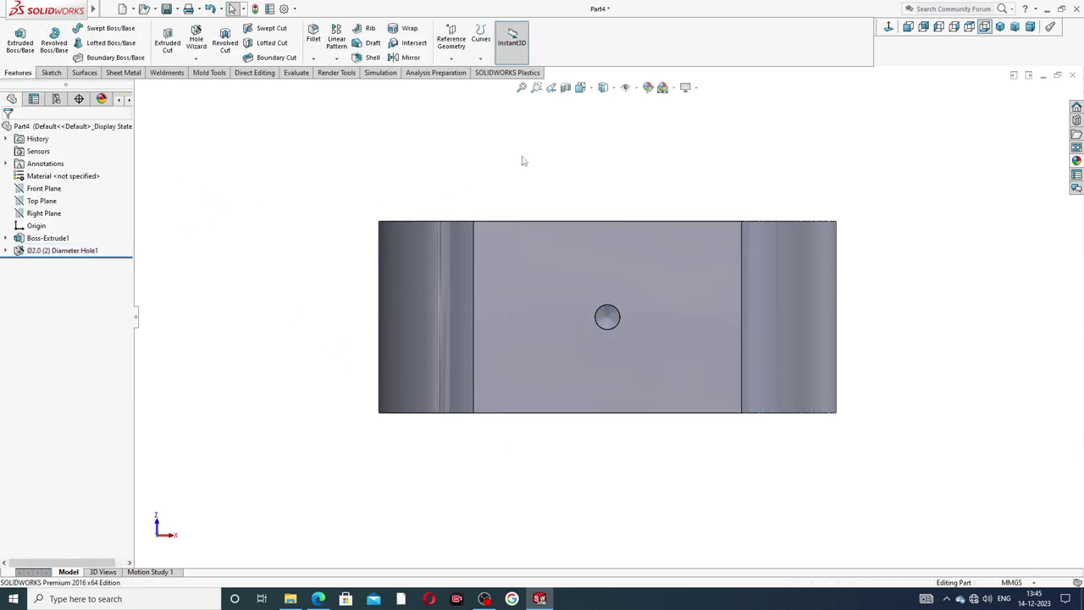
pyautogui.moveTo(669, 221); pyautogui.dragTo(582, 247, button='middle')
pyautogui.scroll(2, 617, 222)
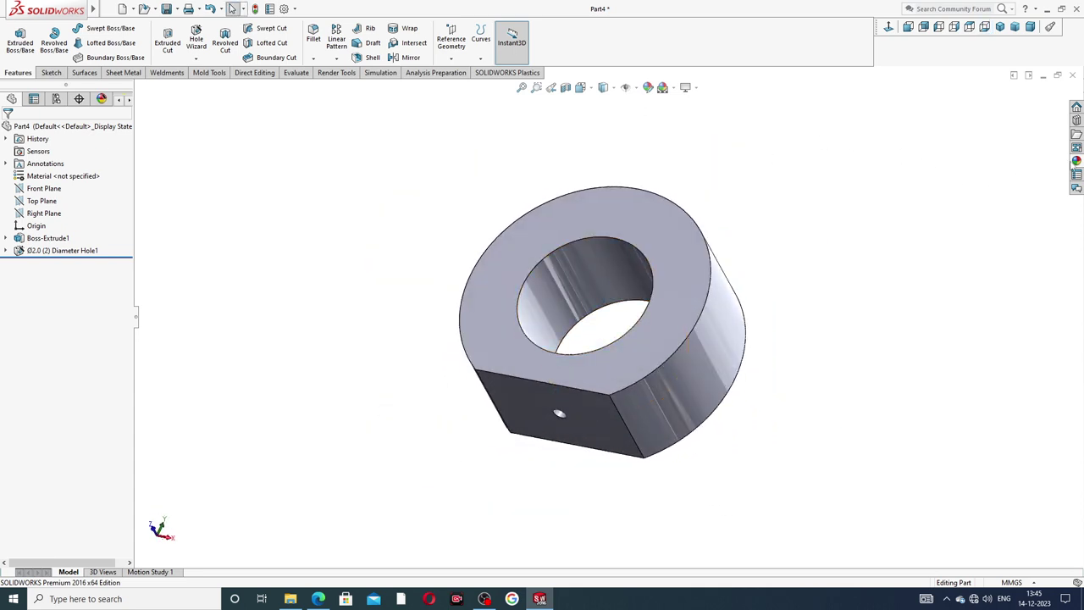
pyautogui.click(1076, 161)
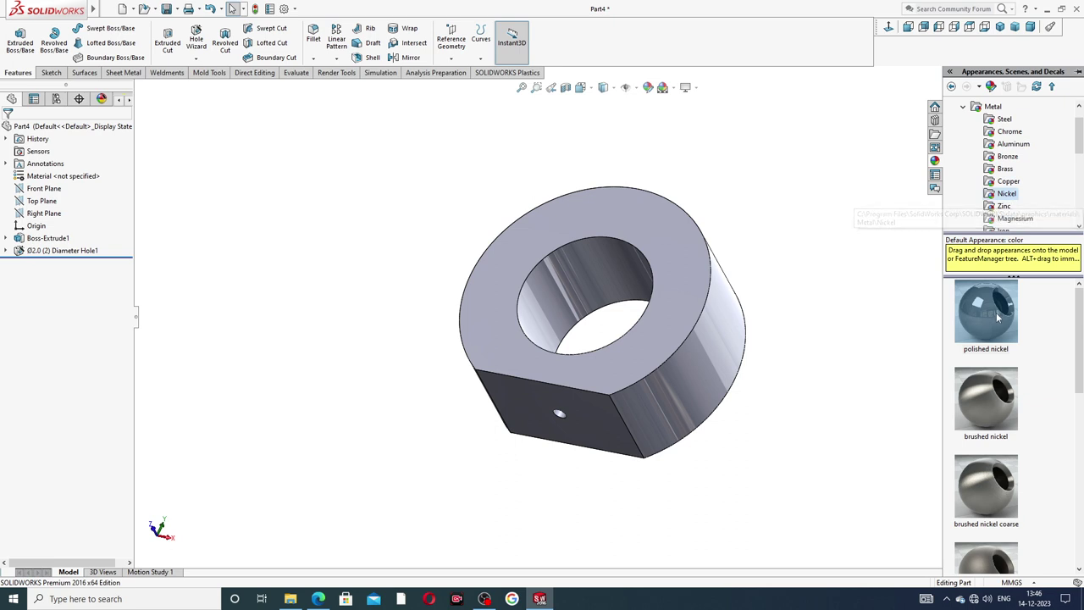
pyautogui.moveTo(998, 318)
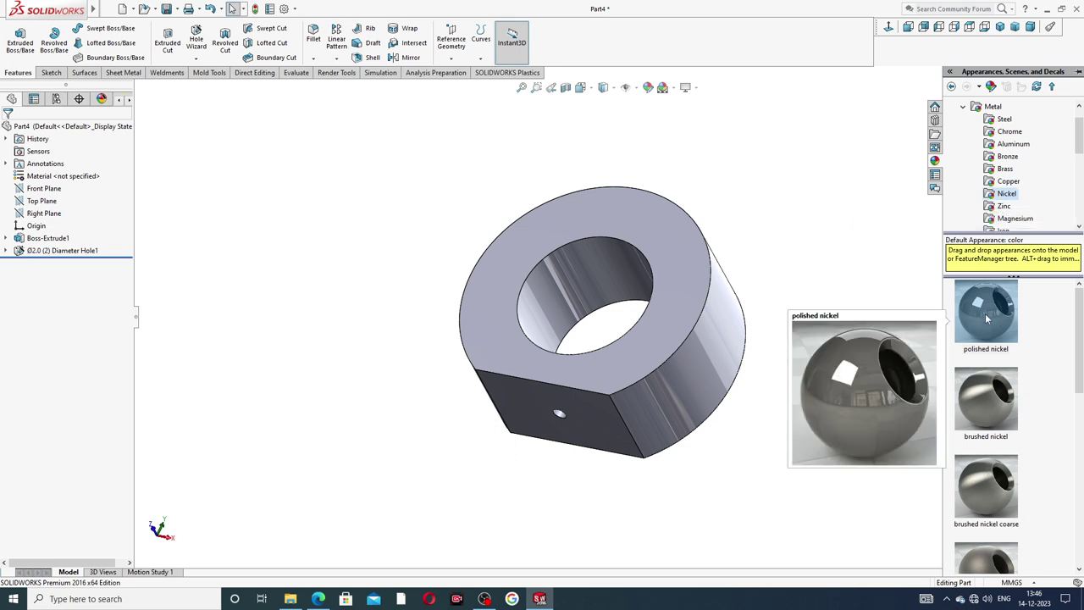